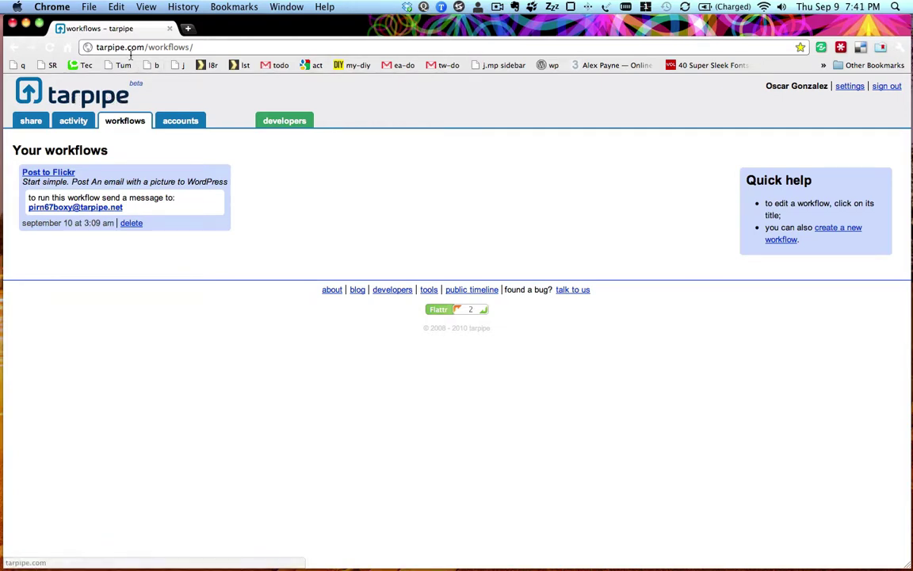
Open the Post to Flickr workflow for editing from the list of workflows.
{"action": "left_click", "coordinate": [84, 97]}
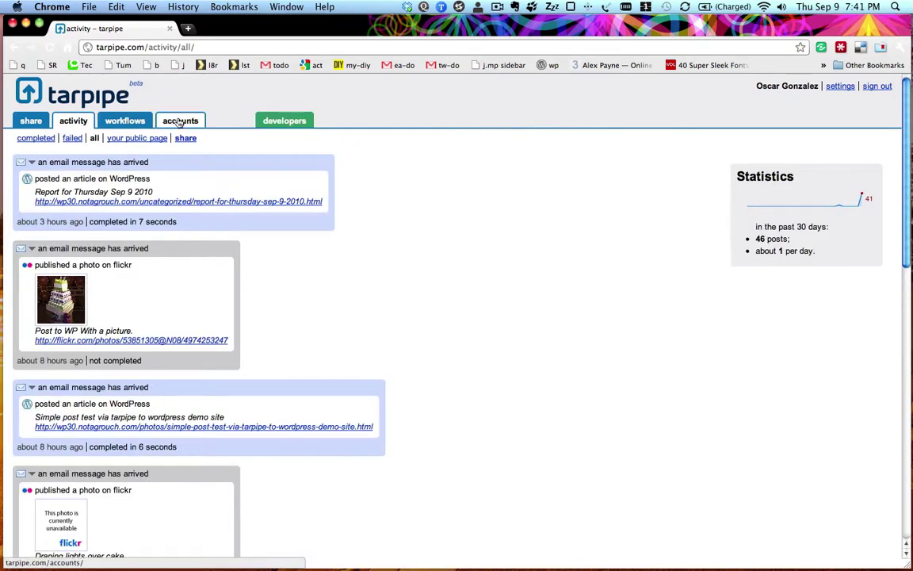
{"action": "left_click", "coordinate": [125, 121]}
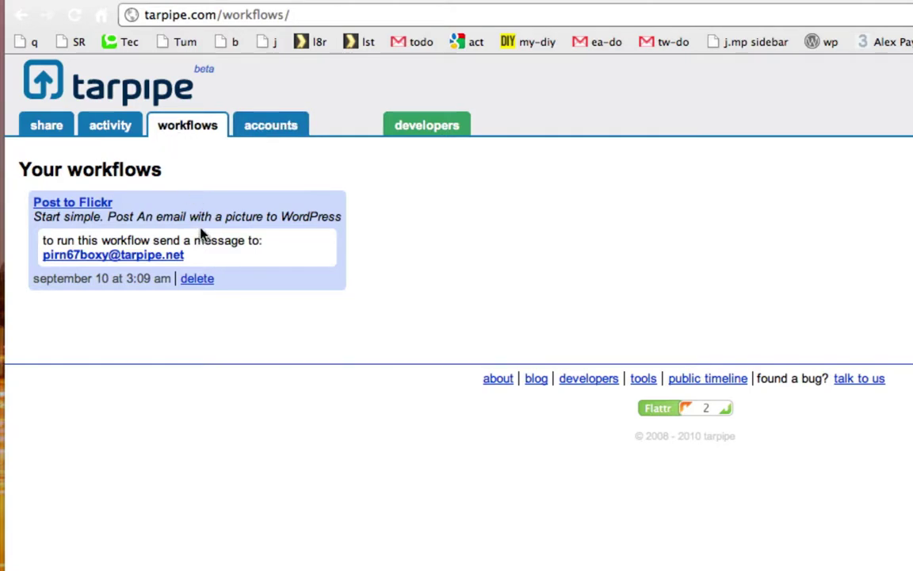
{"action": "left_click", "coordinate": [64, 206]}
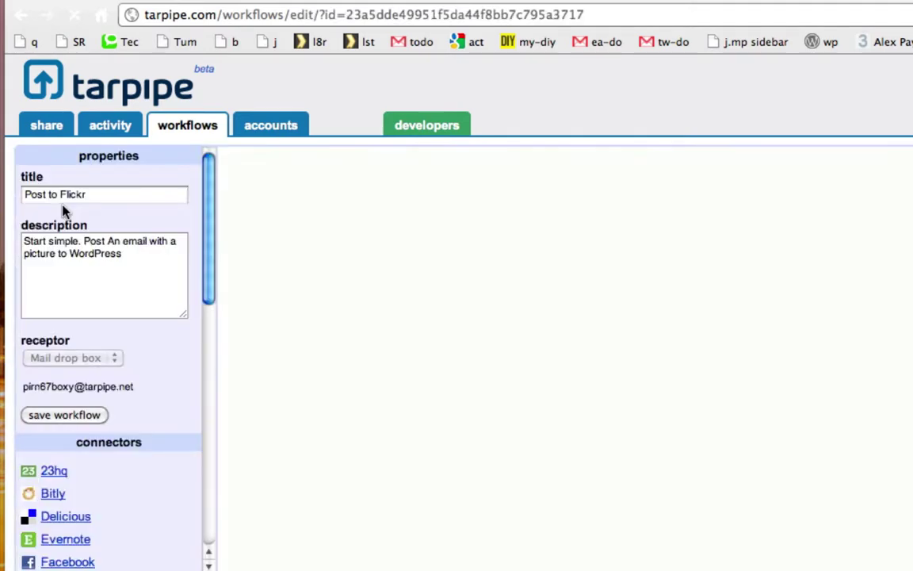
Review the workflow's title, description and mail drop box address in its properties.
{"action": "left_click", "coordinate": [107, 198]}
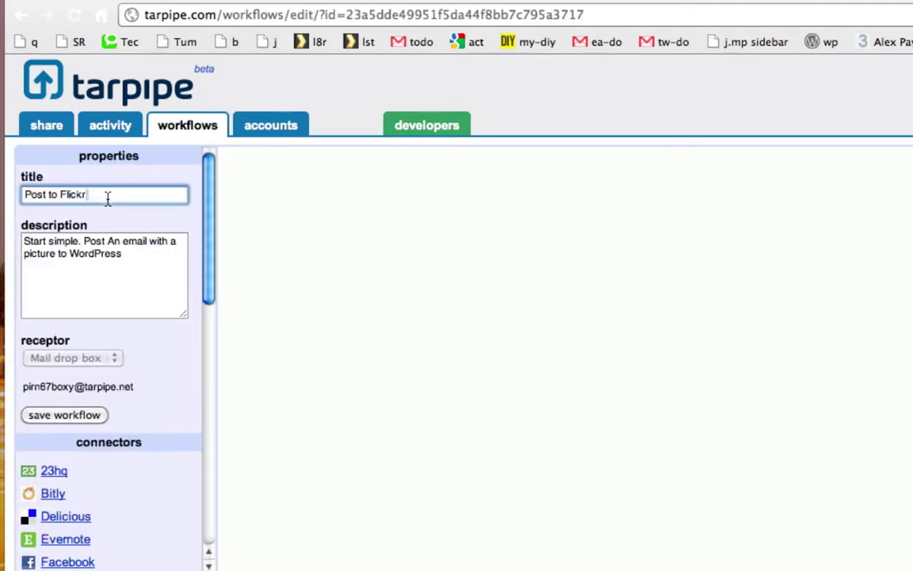
{"action": "key", "text": "super+a"}
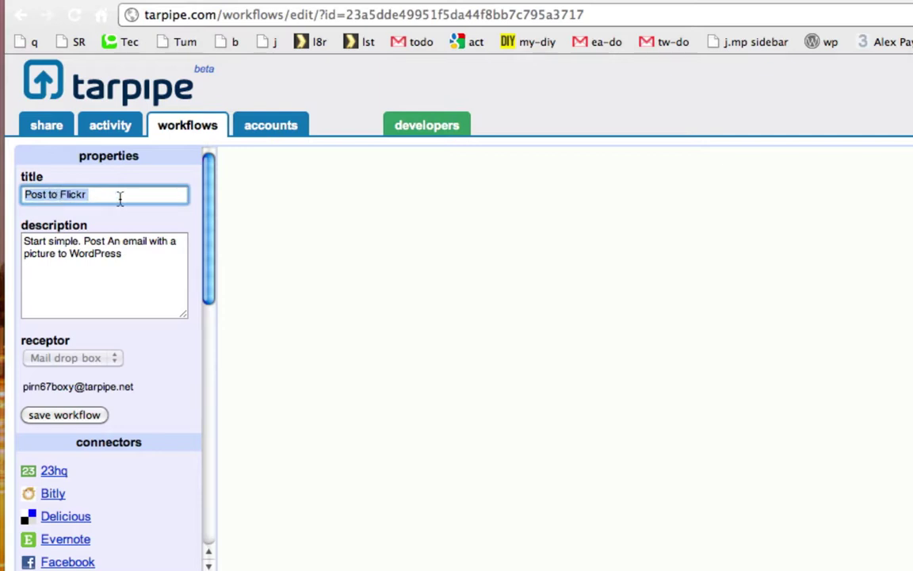
{"action": "left_click", "coordinate": [119, 199]}
{"action": "left_click_drag", "start_coordinate": [23, 245], "coordinate": [134, 254]}
{"action": "left_click", "coordinate": [40, 248]}
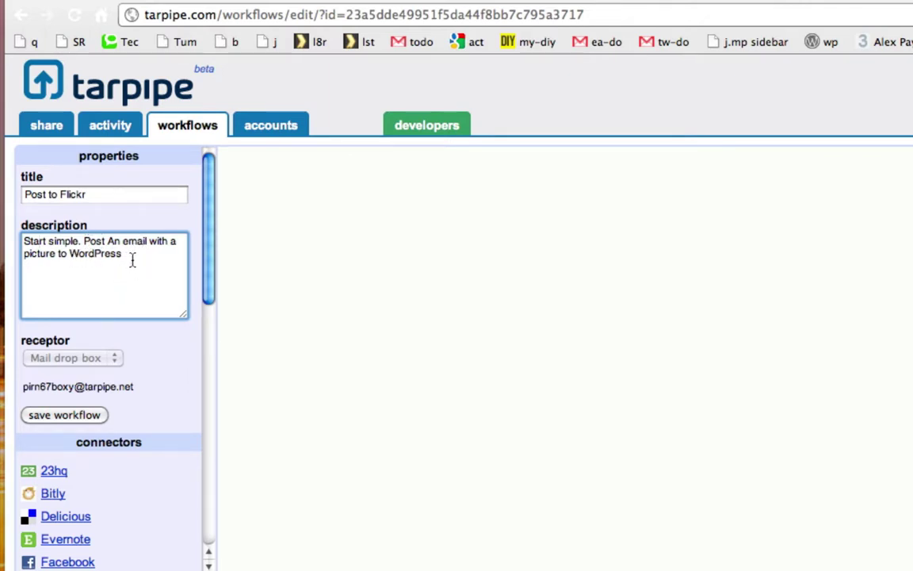
{"action": "left_click", "coordinate": [269, 244]}
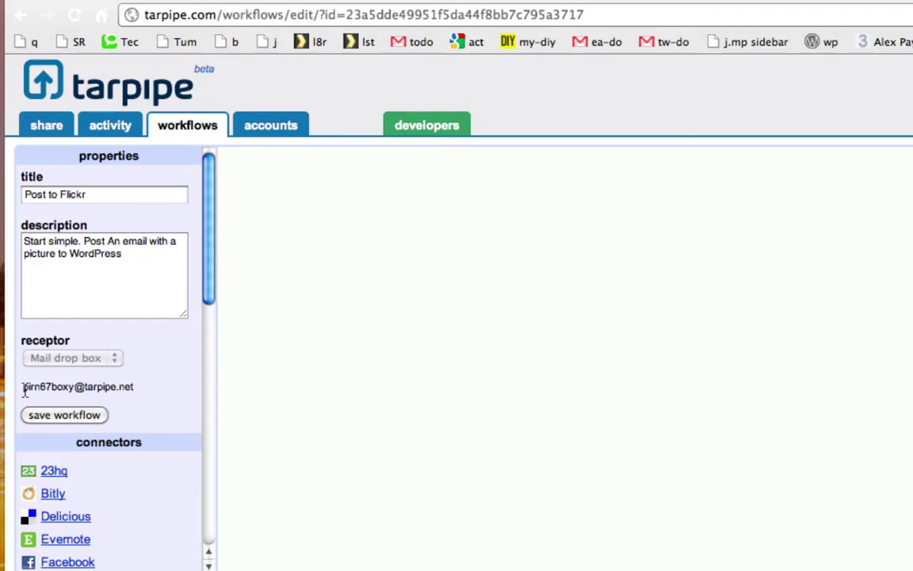
{"action": "left_click_drag", "start_coordinate": [26, 390], "coordinate": [134, 391]}
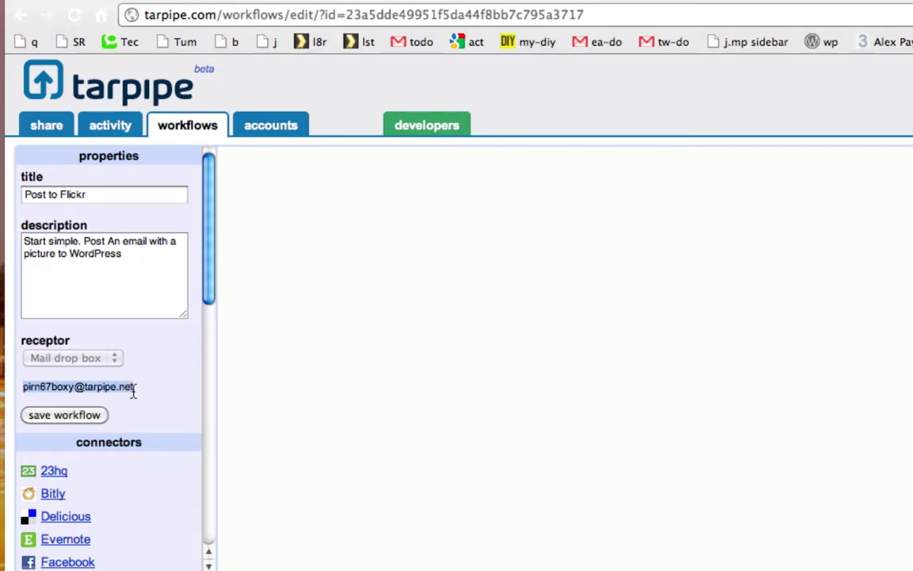
{"action": "left_click", "coordinate": [29, 389]}
Look through the list of connectors available for the workflow.
{"action": "scroll", "coordinate": [119, 374], "scroll_direction": "down", "scroll_amount": 1}
{"action": "scroll", "coordinate": [138, 372], "scroll_direction": "down", "scroll_amount": 1}
{"action": "scroll", "coordinate": [138, 372], "scroll_direction": "down", "scroll_amount": 1}
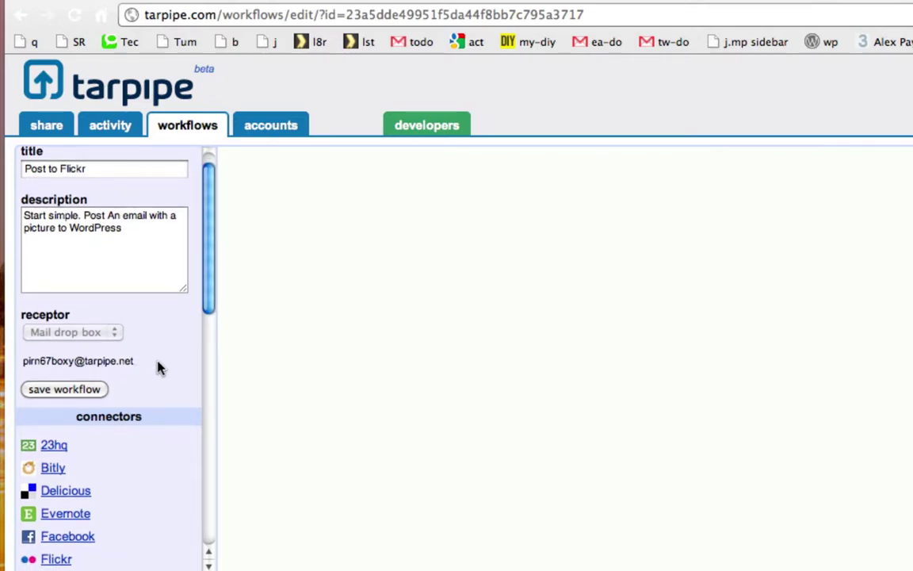
{"action": "scroll", "coordinate": [158, 367], "scroll_direction": "up", "scroll_amount": 2}
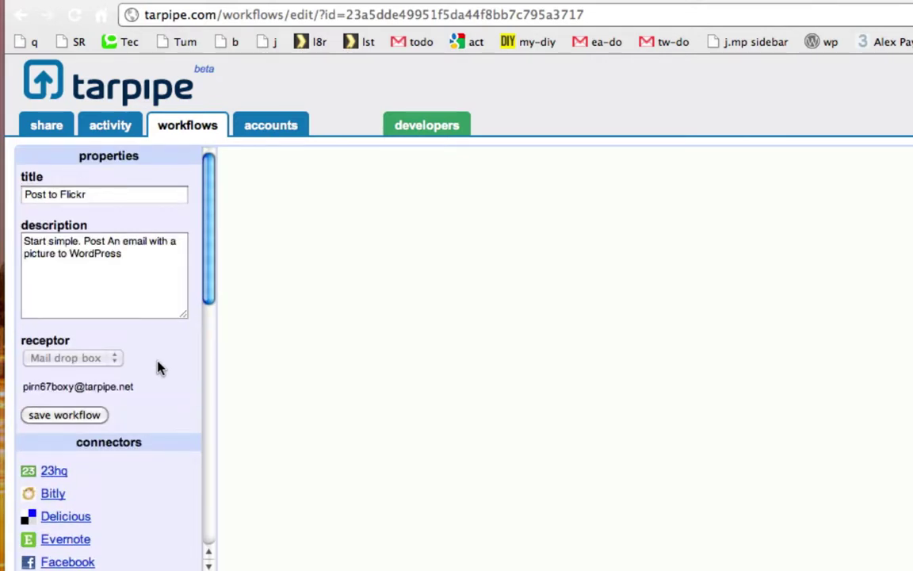
{"action": "scroll", "coordinate": [164, 329], "scroll_direction": "down", "scroll_amount": 15}
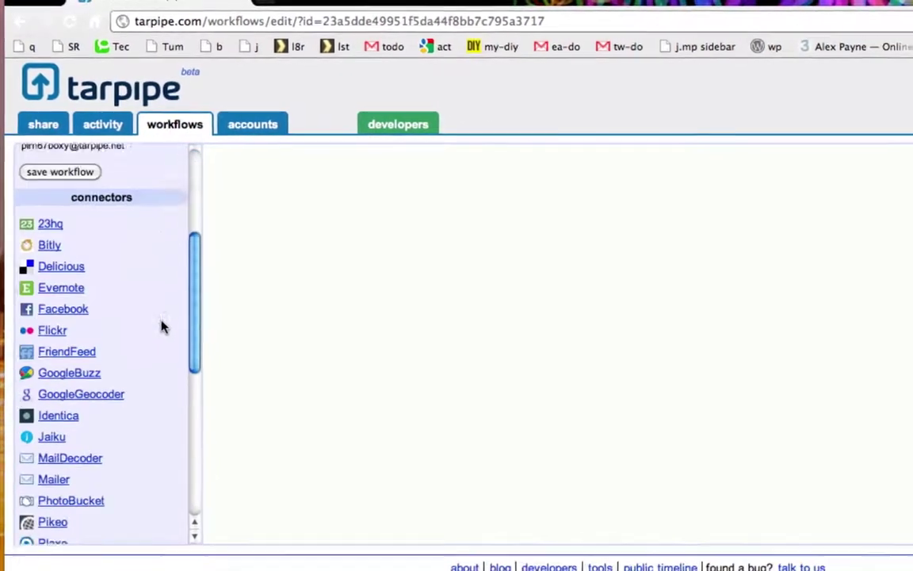
{"action": "scroll", "coordinate": [159, 321], "scroll_direction": "down", "scroll_amount": 3}
{"action": "scroll", "coordinate": [149, 312], "scroll_direction": "up", "scroll_amount": 5}
{"action": "scroll", "coordinate": [143, 302], "scroll_direction": "down", "scroll_amount": 8}
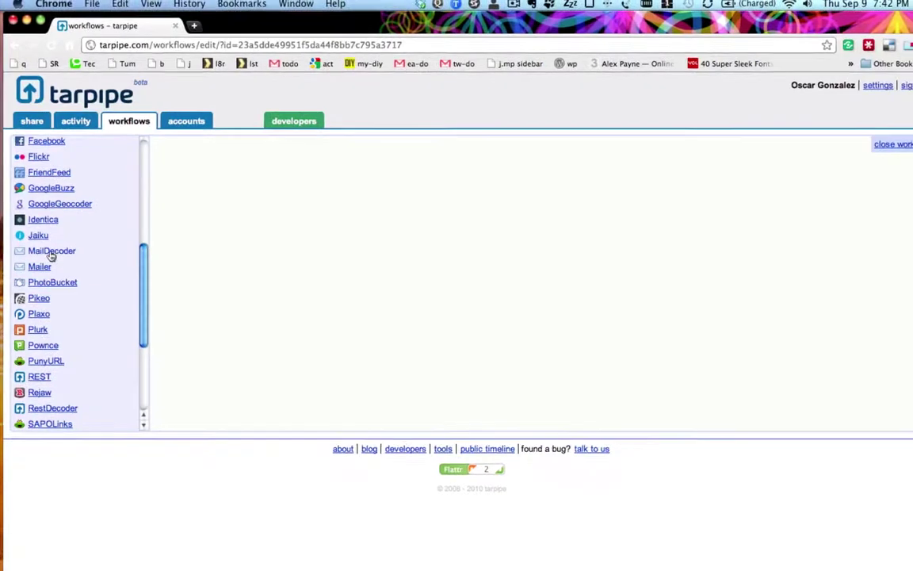
{"action": "scroll", "coordinate": [50, 255], "scroll_direction": "up", "scroll_amount": 10}
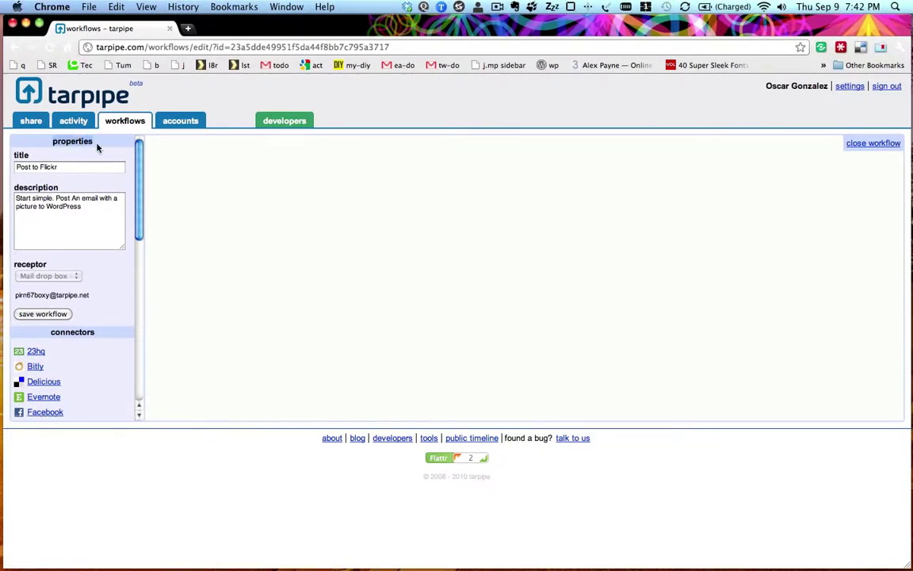
{"action": "left_click", "coordinate": [48, 333]}
{"action": "scroll", "coordinate": [60, 334], "scroll_direction": "down", "scroll_amount": 8}
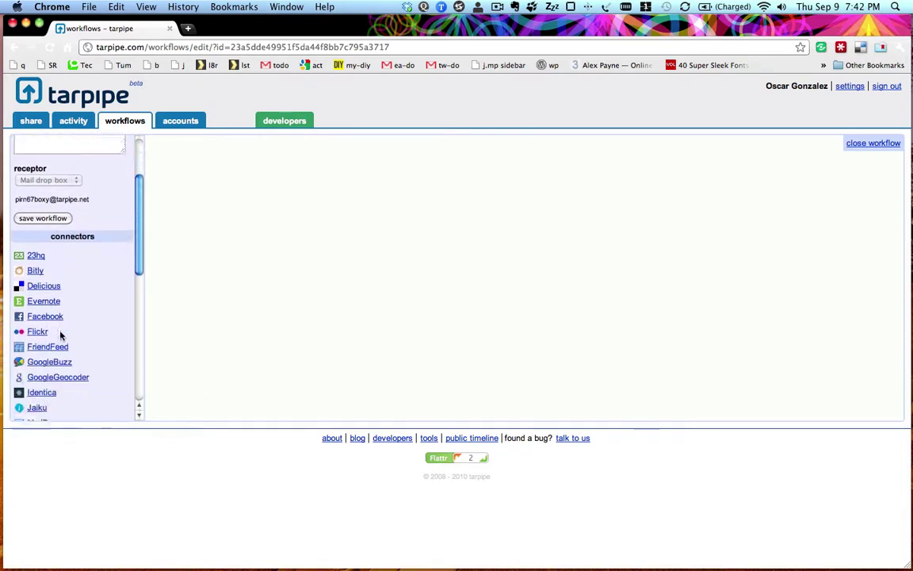
{"action": "scroll", "coordinate": [103, 268], "scroll_direction": "down", "scroll_amount": 4}
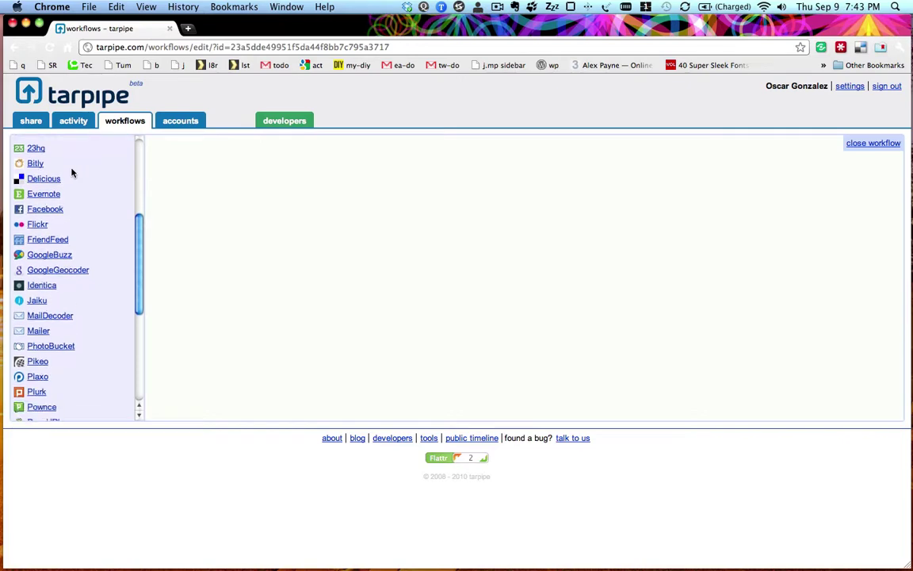
{"action": "scroll", "coordinate": [69, 172], "scroll_direction": "up", "scroll_amount": 1}
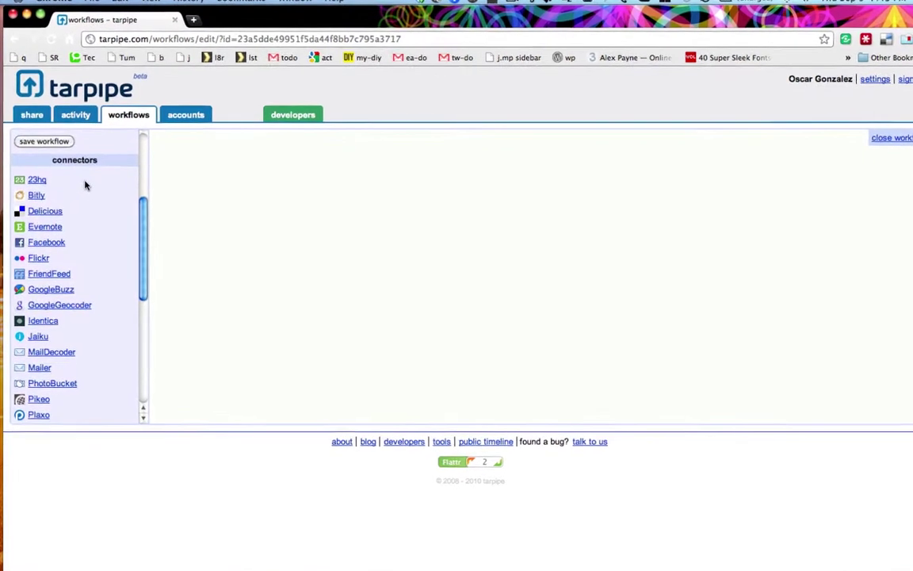
Add a MailDecoder connector to the workflow and place it in the upper-left corner of the canvas.
{"action": "scroll", "coordinate": [99, 191], "scroll_direction": "down", "scroll_amount": 3}
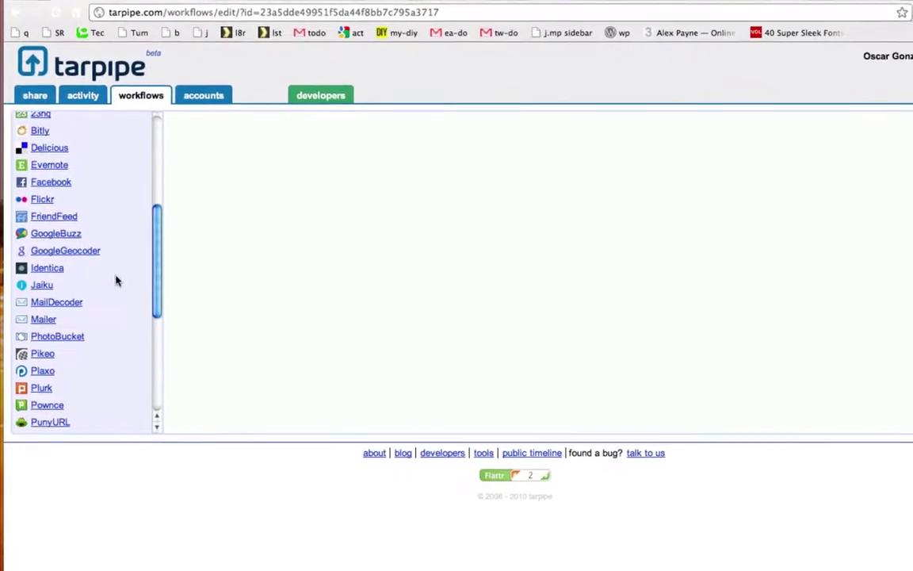
{"action": "left_click", "coordinate": [76, 306]}
{"action": "left_click_drag", "start_coordinate": [340, 195], "coordinate": [273, 162]}
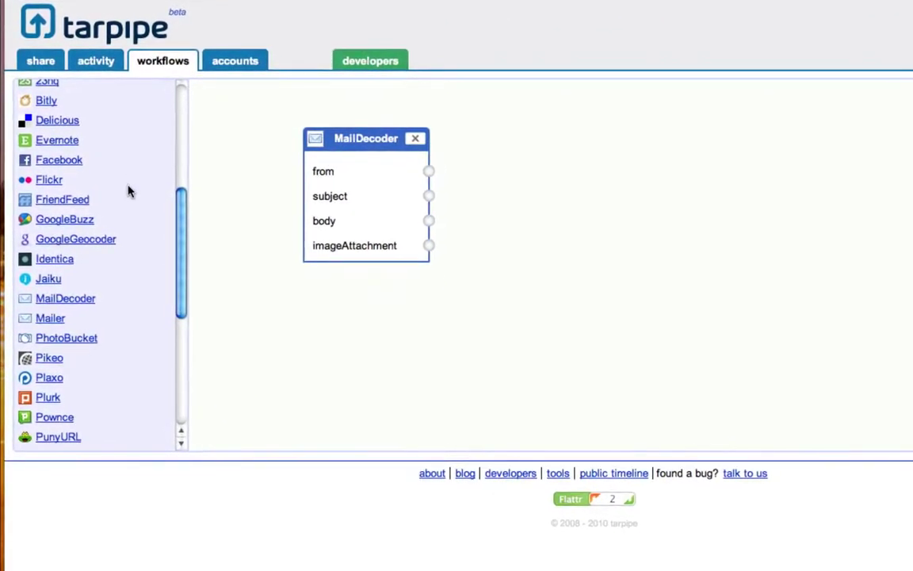
{"action": "scroll", "coordinate": [128, 187], "scroll_direction": "up", "scroll_amount": 5}
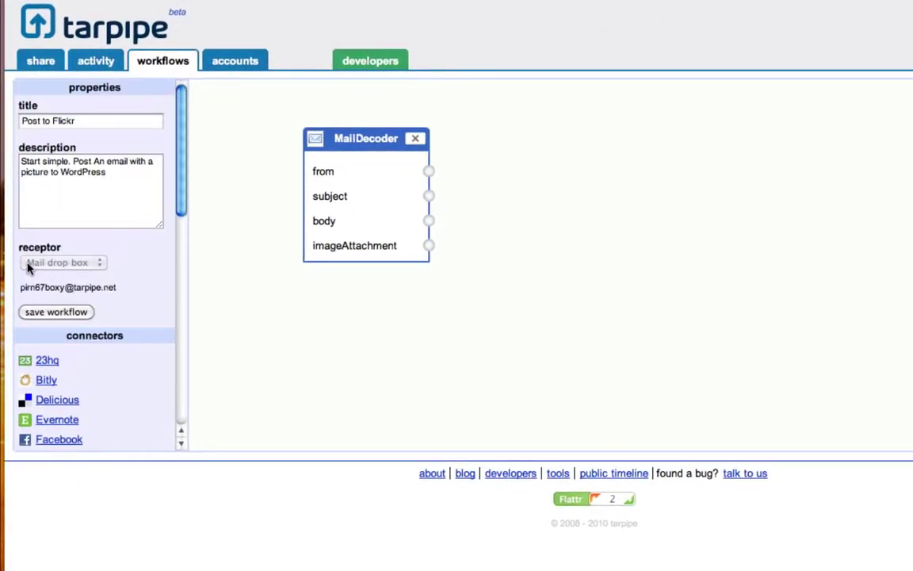
{"action": "left_click_drag", "start_coordinate": [374, 137], "coordinate": [293, 108]}
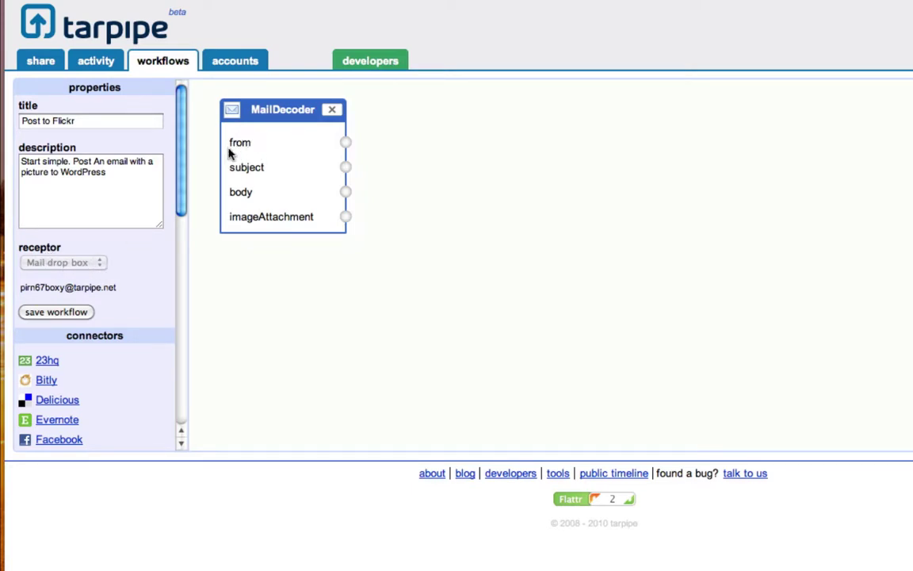
Add a Flickr connector and place it well to the right of the MailDecoder block, at about the same height.
{"action": "scroll", "coordinate": [112, 275], "scroll_direction": "down", "scroll_amount": 5}
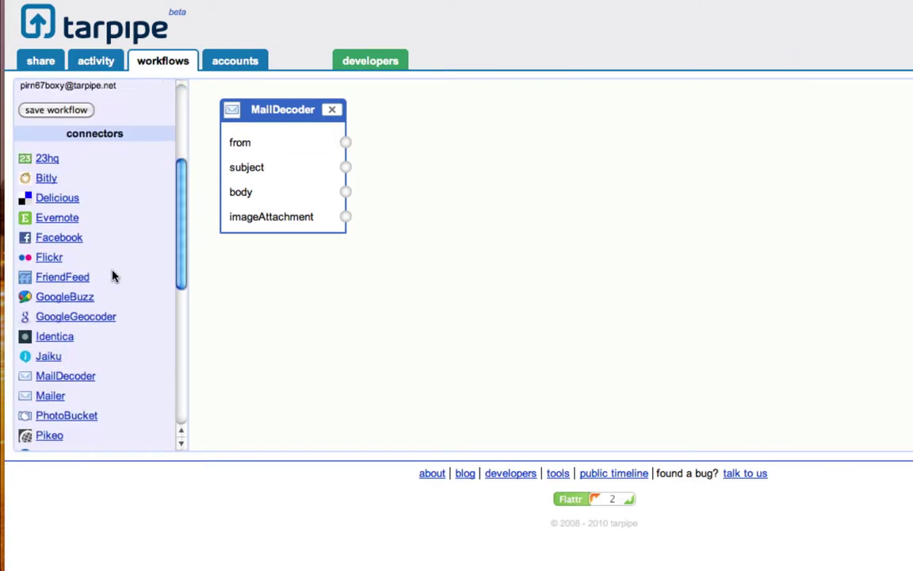
{"action": "scroll", "coordinate": [115, 275], "scroll_direction": "up", "scroll_amount": 5}
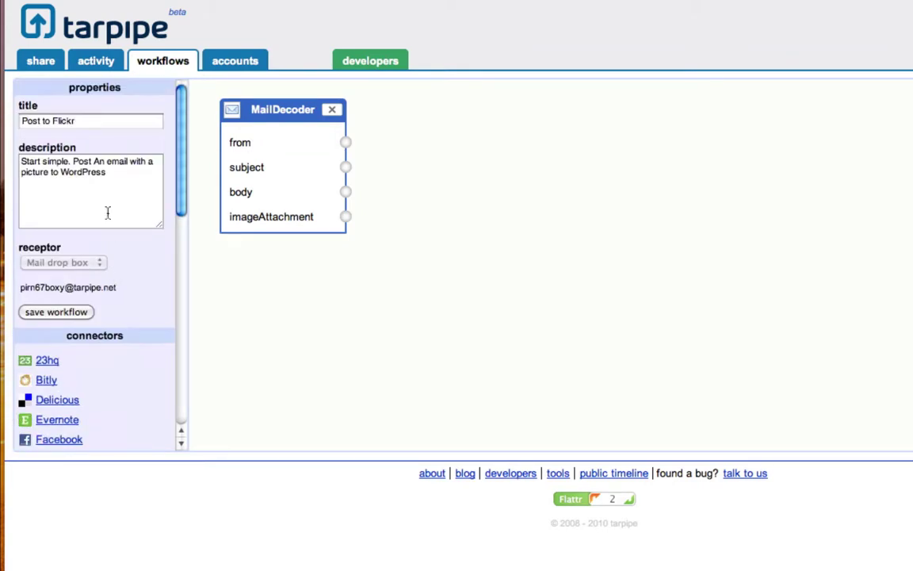
{"action": "left_click", "coordinate": [34, 123]}
{"action": "left_click", "coordinate": [83, 121]}
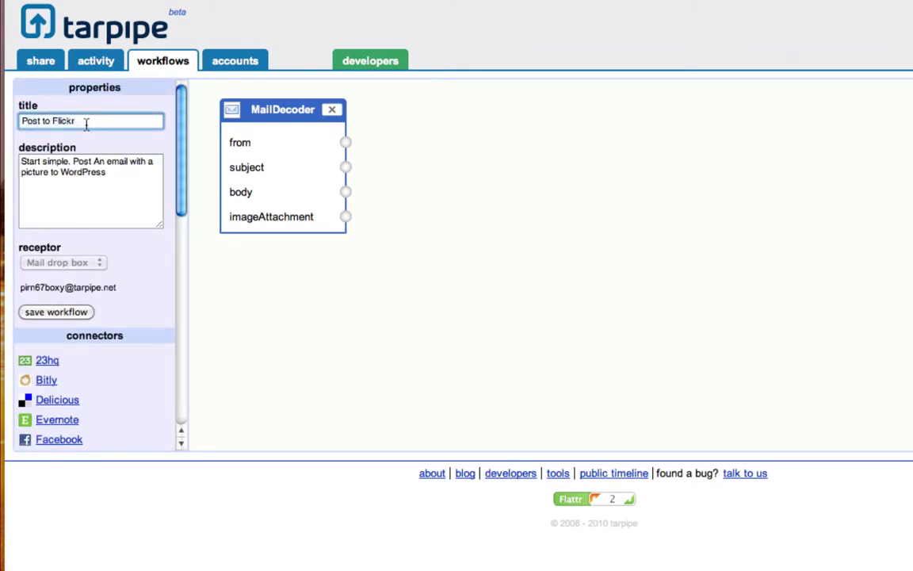
{"action": "scroll", "coordinate": [112, 281], "scroll_direction": "down", "scroll_amount": 5}
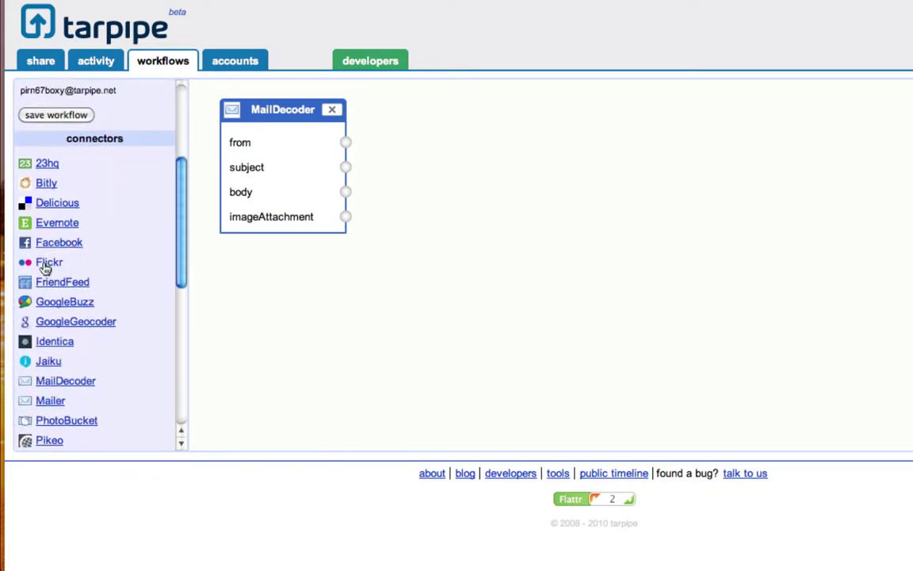
{"action": "left_click", "coordinate": [46, 266]}
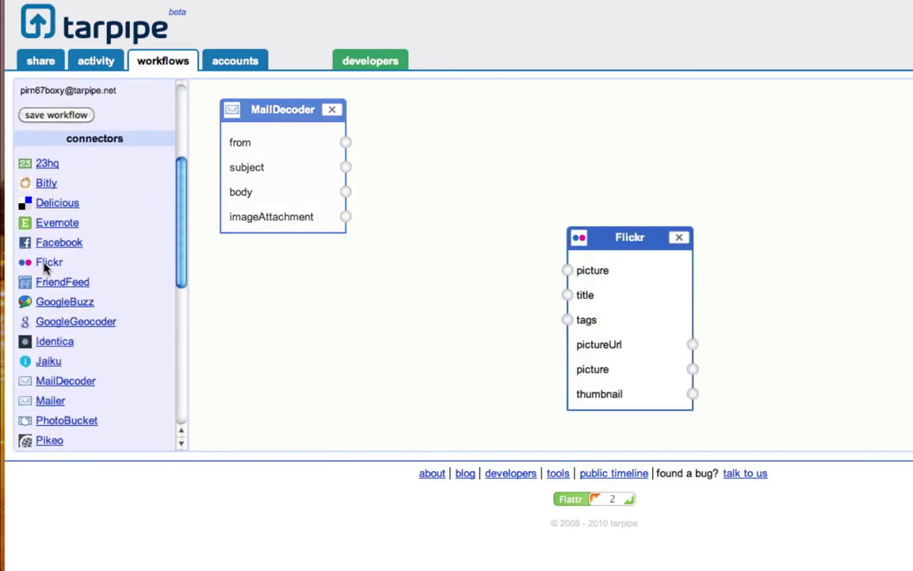
{"action": "left_click_drag", "start_coordinate": [618, 237], "coordinate": [808, 114]}
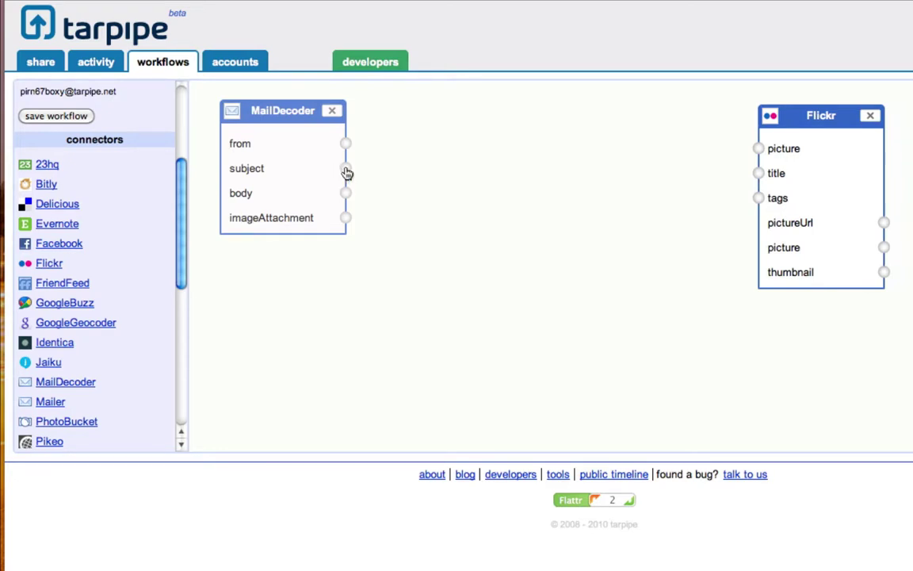
Connect MailDecoder's subject output to Flickr's title input and its imageAttachment output to Flickr's picture input.
{"action": "left_click_drag", "start_coordinate": [347, 172], "coordinate": [757, 174]}
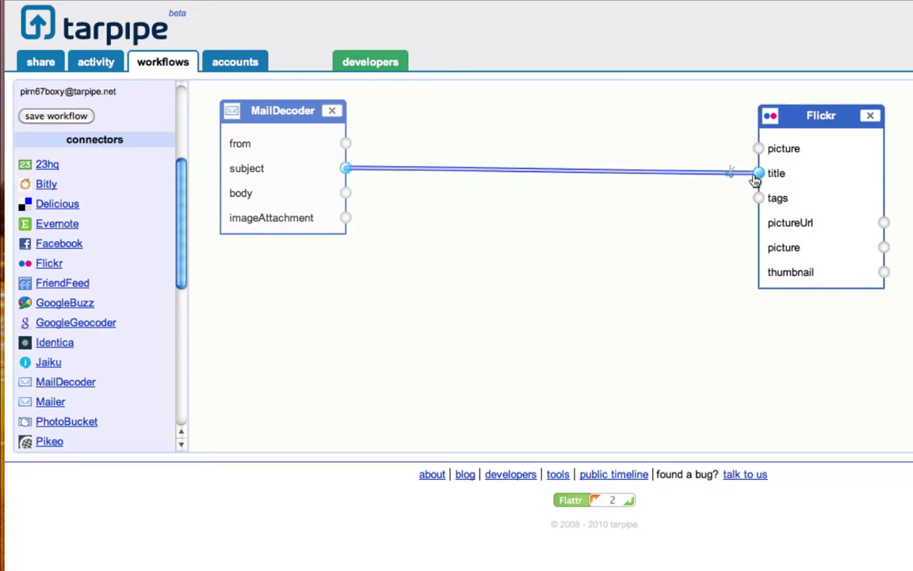
{"action": "left_click_drag", "start_coordinate": [347, 218], "coordinate": [764, 149]}
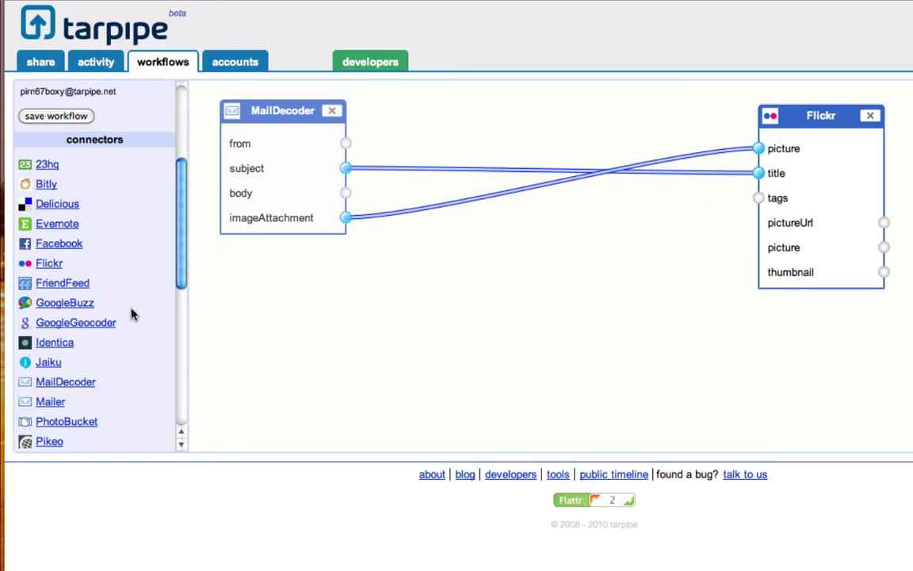
Add a TextInput connector containing "mobile-photos" and connect its output to Flickr's tags input.
{"action": "scroll", "coordinate": [132, 313], "scroll_direction": "down", "scroll_amount": 5}
{"action": "scroll", "coordinate": [119, 315], "scroll_direction": "down", "scroll_amount": 4}
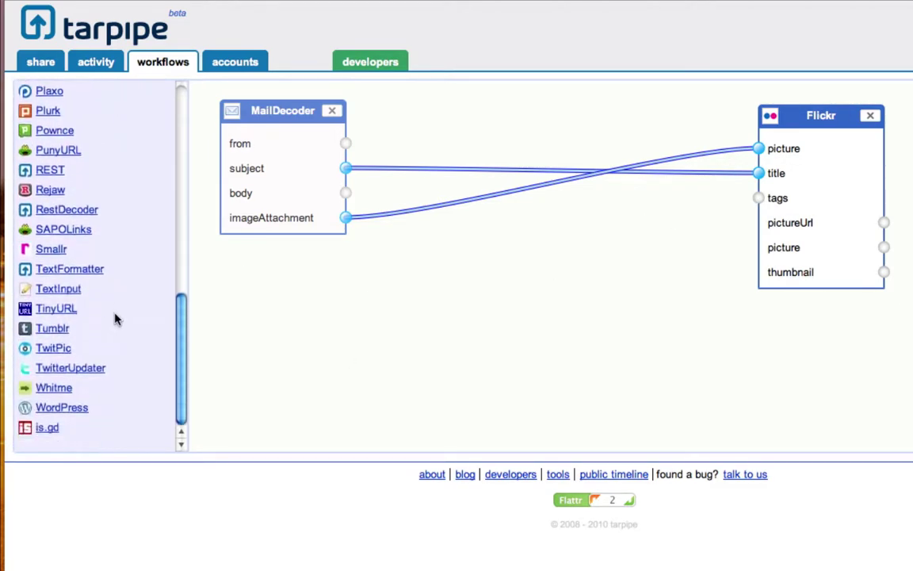
{"action": "left_click", "coordinate": [47, 289]}
{"action": "left_click_drag", "start_coordinate": [305, 153], "coordinate": [433, 279]}
{"action": "left_click", "coordinate": [419, 309]}
{"action": "type", "text": "mobile-photos"}
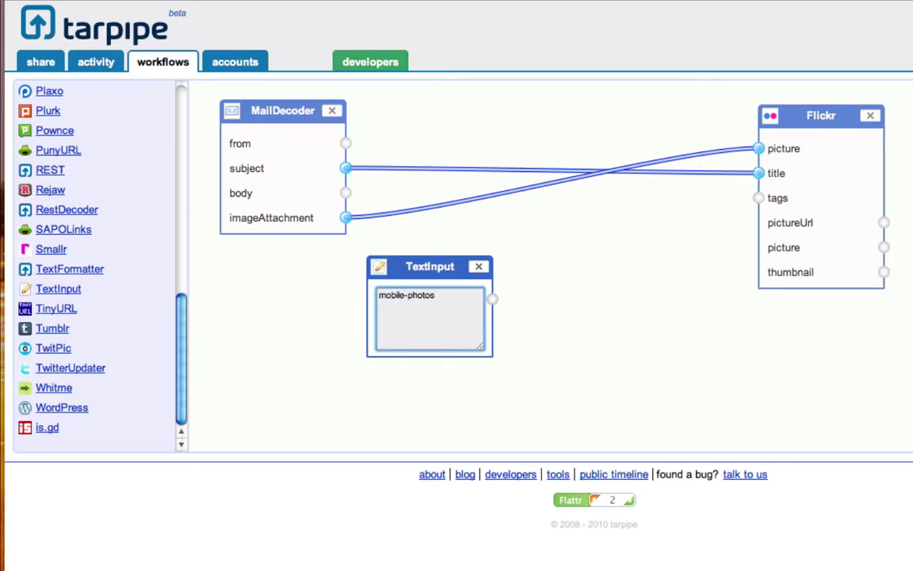
{"action": "left_click_drag", "start_coordinate": [492, 298], "coordinate": [761, 200]}
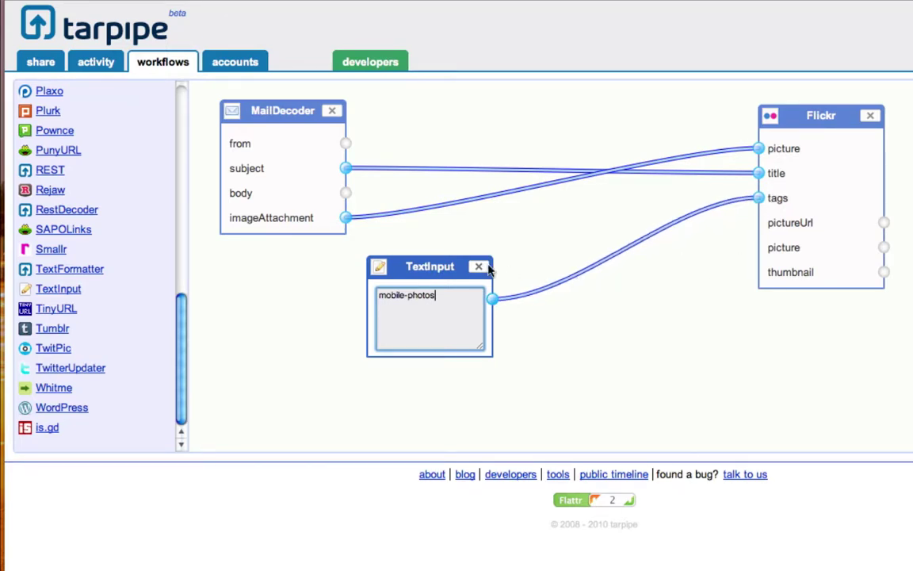
Rearrange the canvas with the TextInput block spaced below MailDecoder and the Flickr block moved closer to both.
{"action": "left_click_drag", "start_coordinate": [441, 267], "coordinate": [297, 264]}
{"action": "left_click_drag", "start_coordinate": [827, 115], "coordinate": [575, 117]}
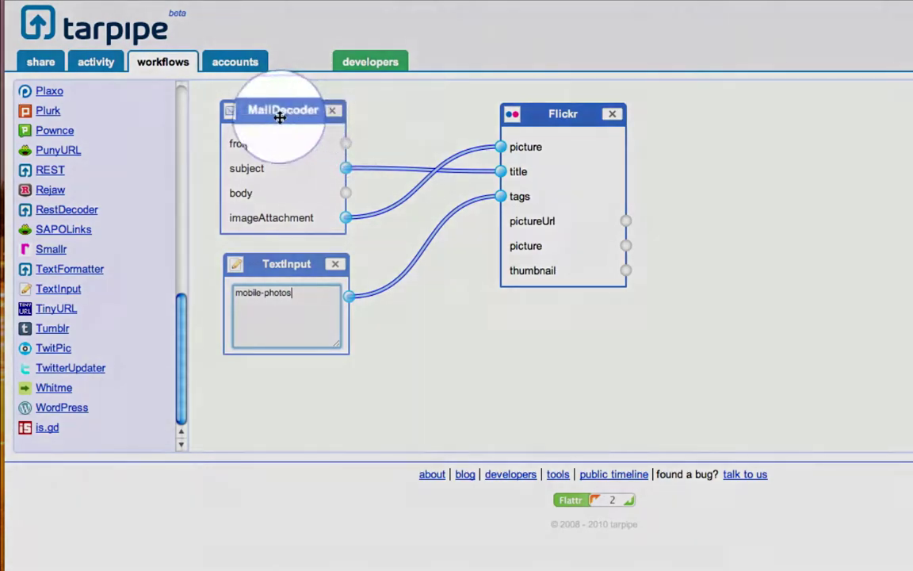
{"action": "left_click_drag", "start_coordinate": [181, 320], "coordinate": [179, 96]}
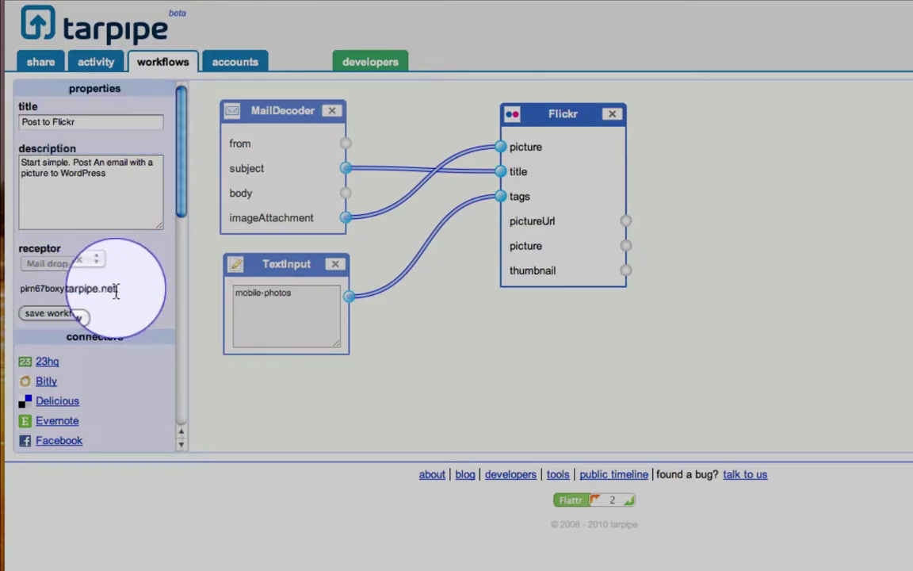
{"action": "left_click_drag", "start_coordinate": [118, 291], "coordinate": [89, 292]}
{"action": "left_click", "coordinate": [50, 292]}
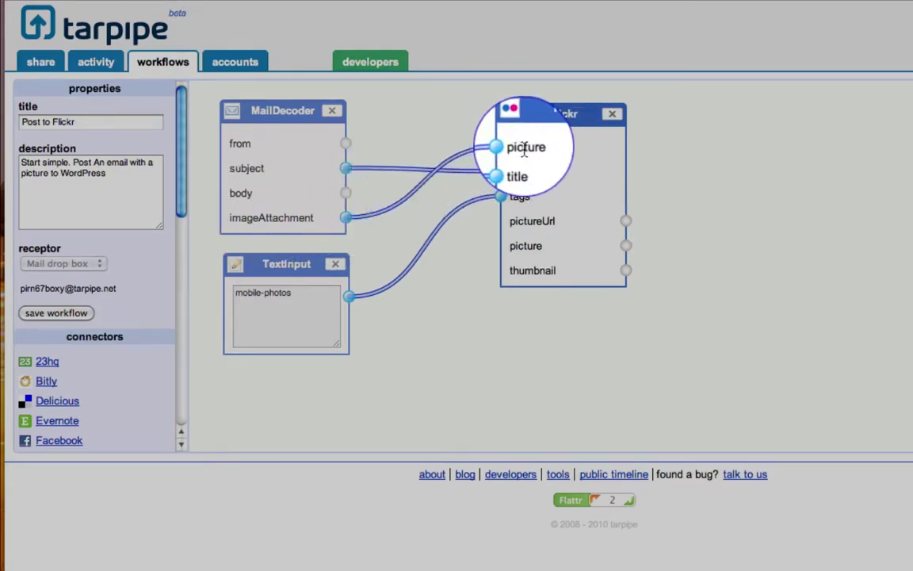
{"action": "left_click_drag", "start_coordinate": [295, 267], "coordinate": [298, 292]}
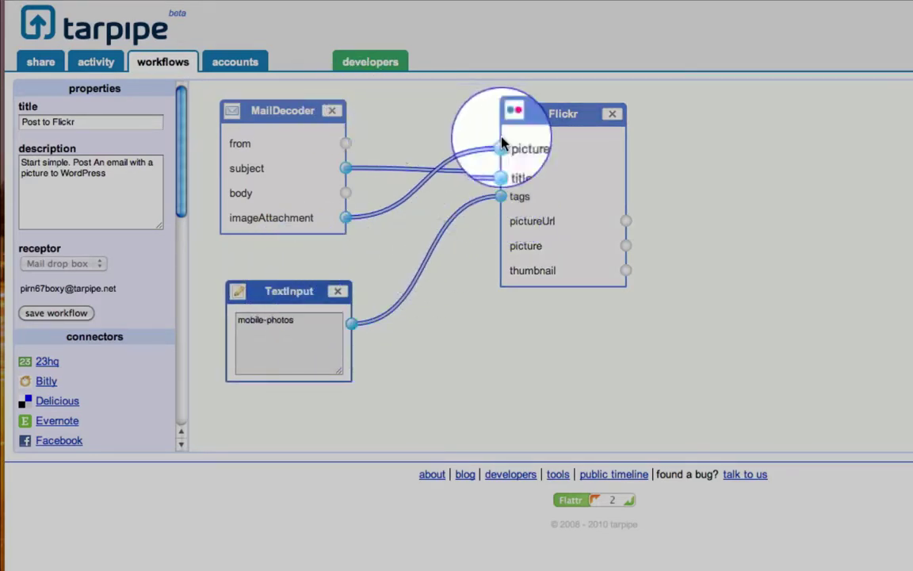
Save the Post to Flickr workflow and copy its mail drop box address.
{"action": "left_click", "coordinate": [53, 312]}
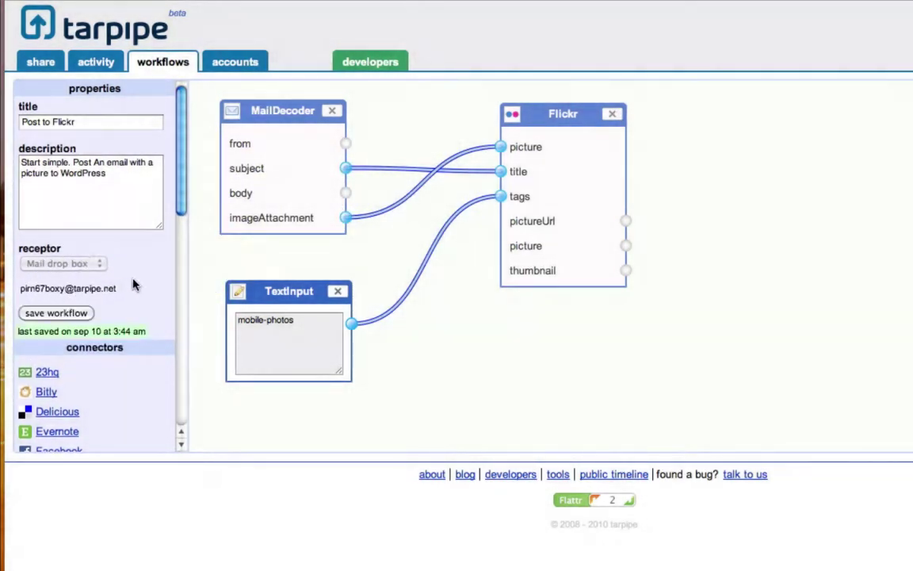
{"action": "left_click", "coordinate": [100, 178]}
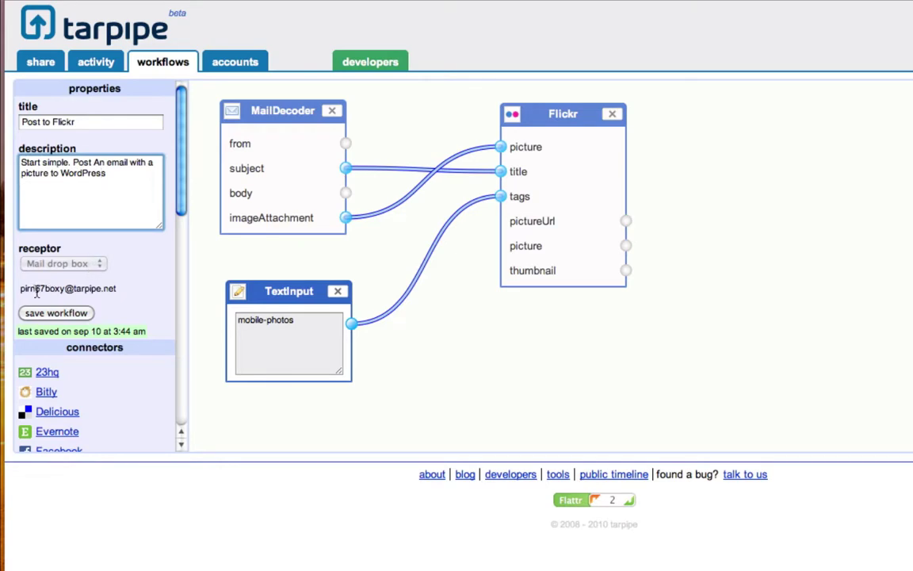
{"action": "left_click_drag", "start_coordinate": [117, 289], "coordinate": [25, 290]}
{"action": "key", "text": "super+c"}
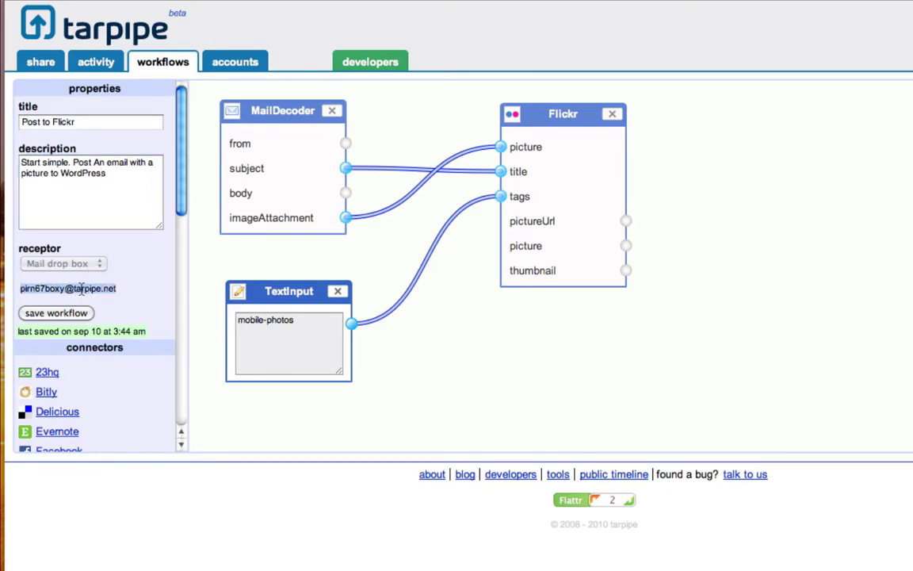
Switch to Gmail and address the new message to the copied drop box address with the subject "Beautiful Wedding Cake".
{"action": "key", "text": "super+Tab"}
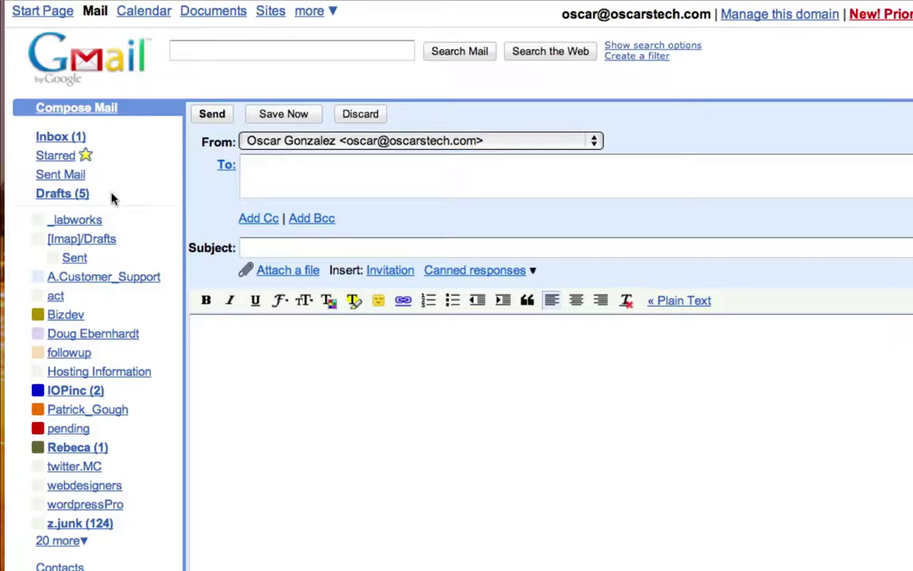
{"action": "left_click", "coordinate": [279, 182]}
{"action": "key", "text": "super+v"}
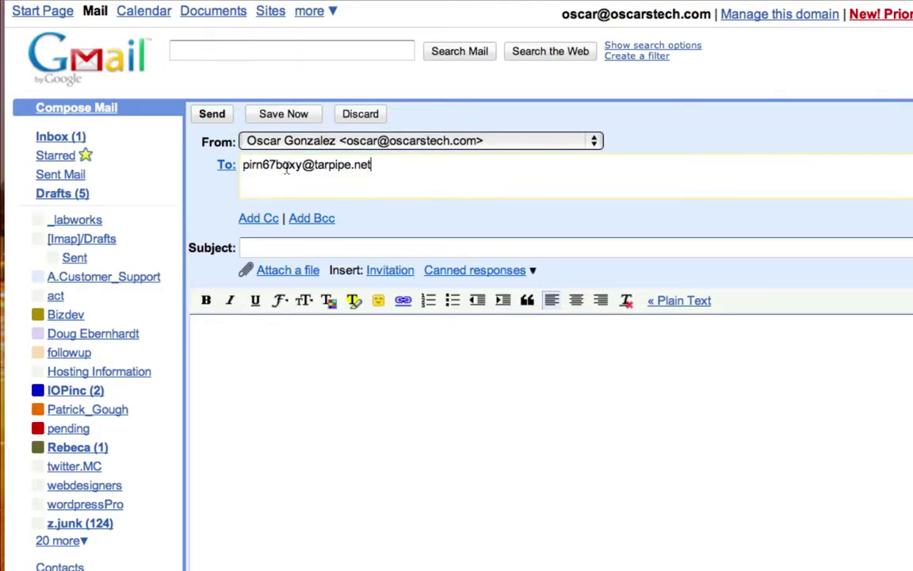
{"action": "left_click", "coordinate": [335, 248]}
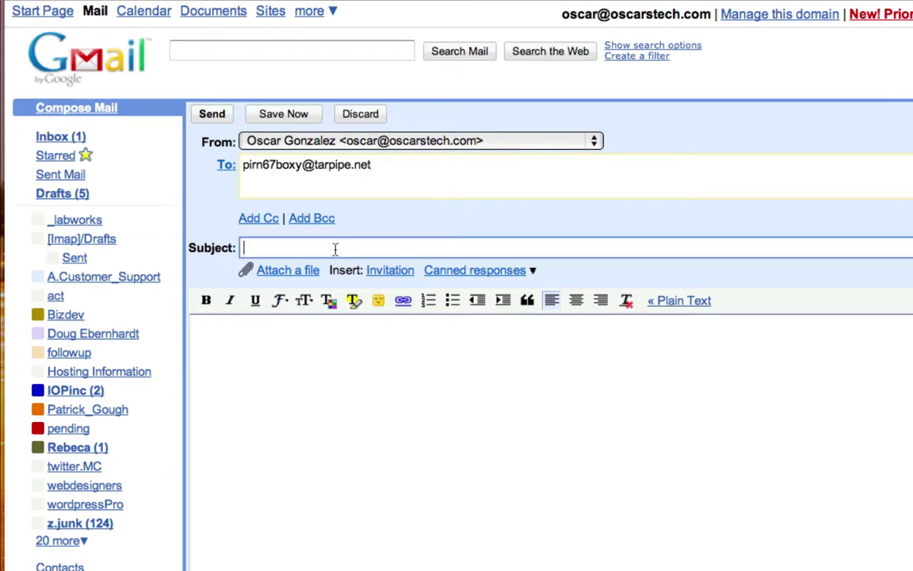
{"action": "type", "text": "Beautiful Wedding Cake"}
{"action": "key", "text": "Tab"}
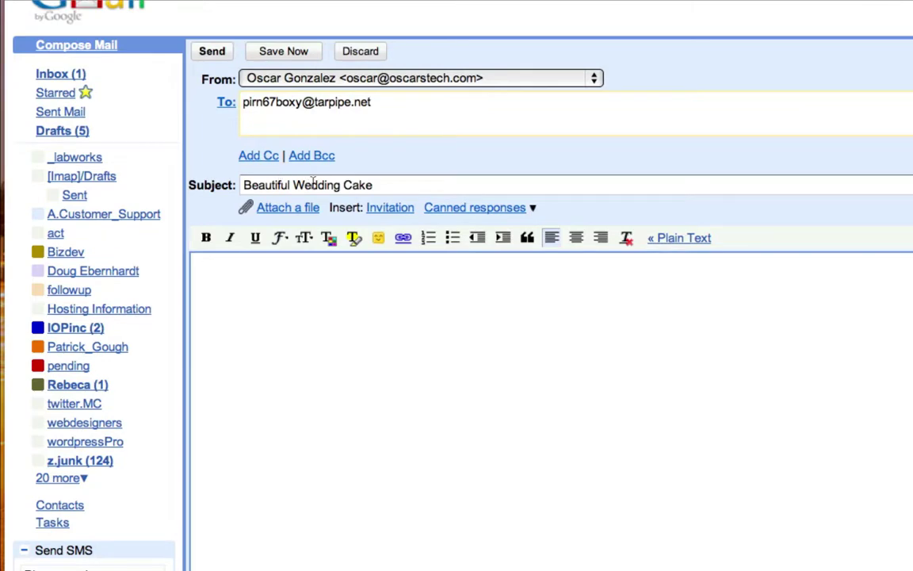
{"action": "left_click", "coordinate": [382, 183]}
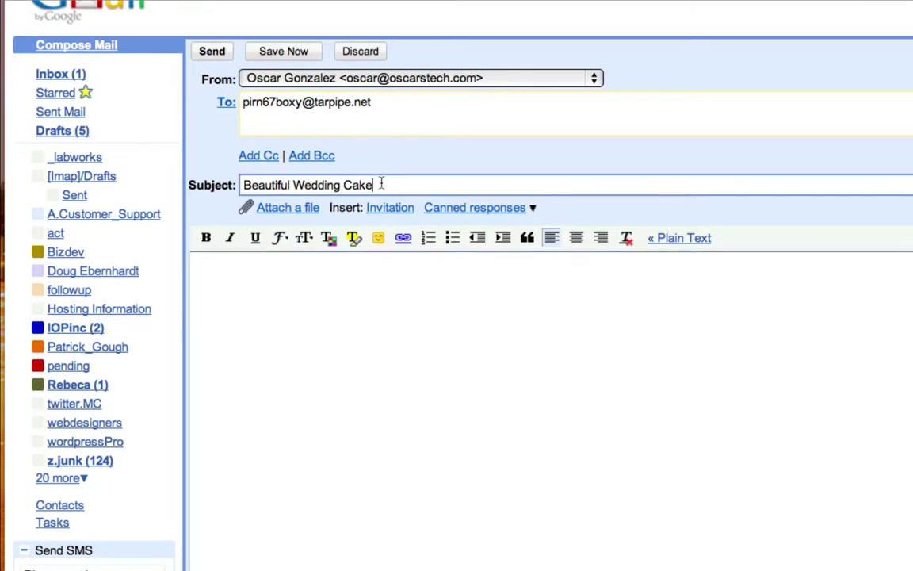
Attach flower-birthday-cake-test.jpg from the Downloads folder and send the email.
{"action": "left_click", "coordinate": [277, 209]}
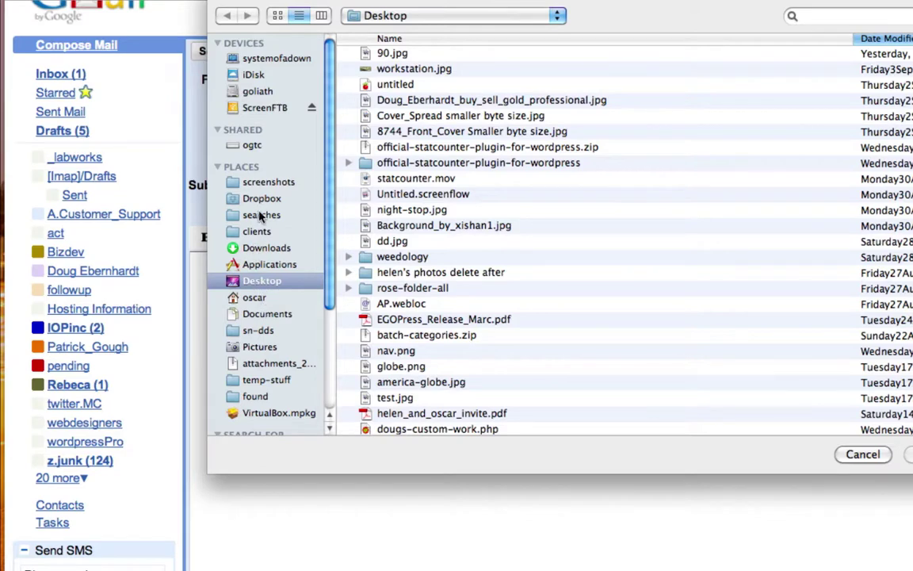
{"action": "left_click", "coordinate": [262, 249]}
{"action": "left_click", "coordinate": [358, 51]}
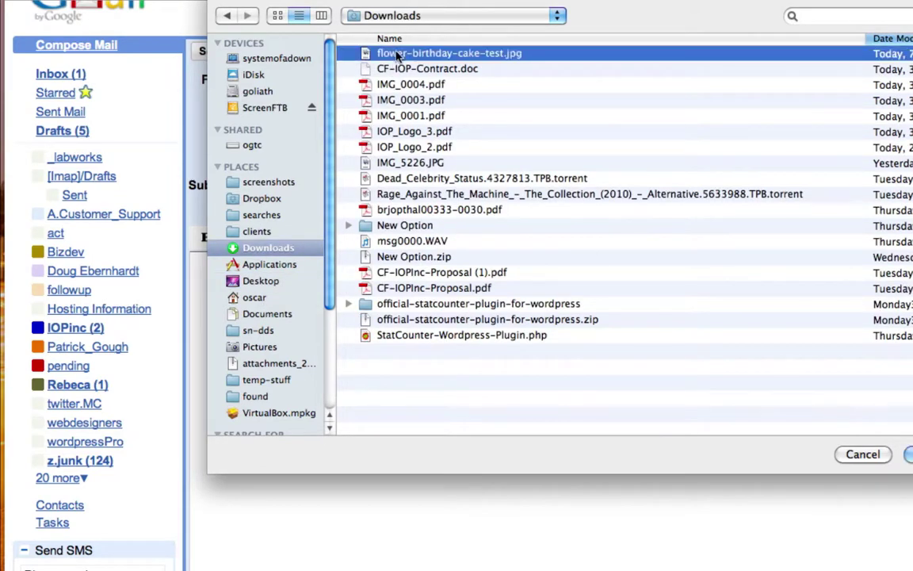
{"action": "left_click", "coordinate": [908, 454]}
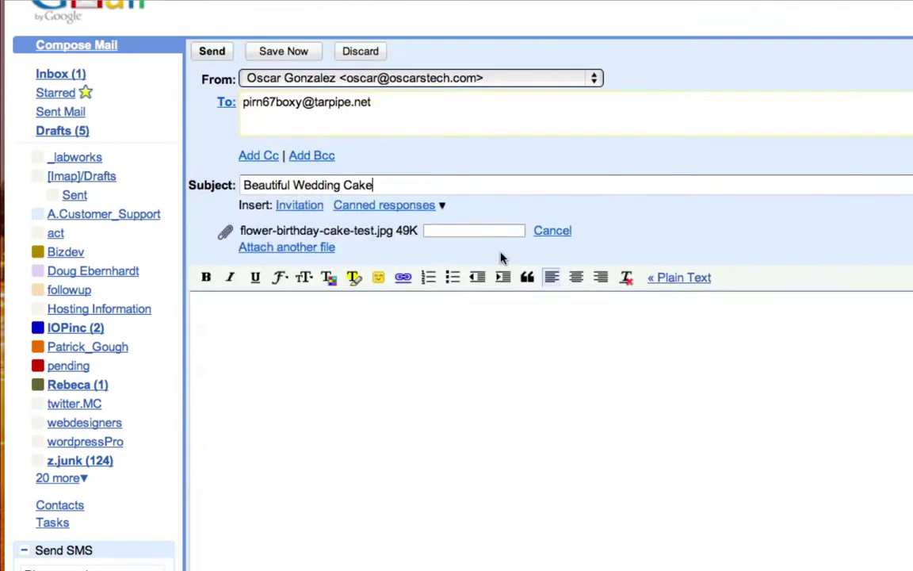
{"action": "left_click_drag", "start_coordinate": [240, 230], "coordinate": [418, 230]}
{"action": "left_click", "coordinate": [384, 327]}
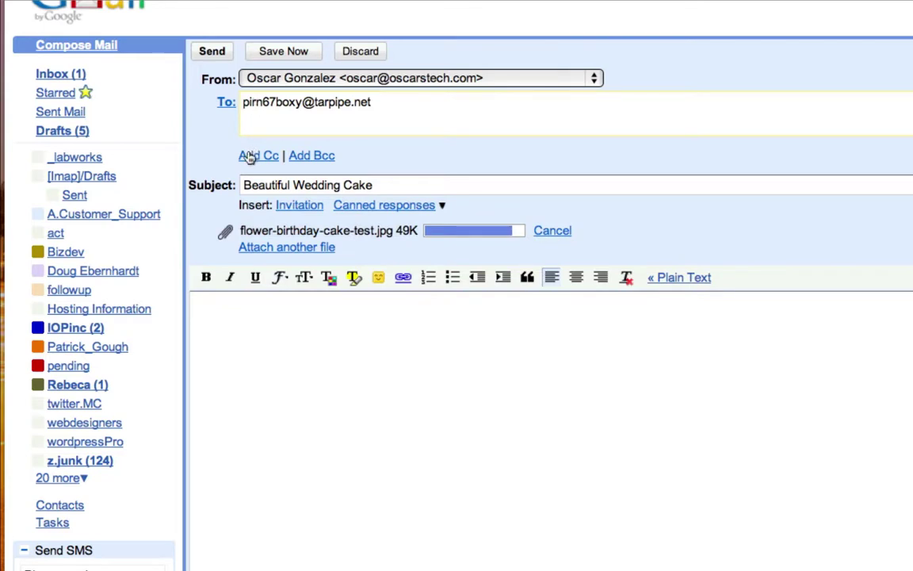
{"action": "left_click", "coordinate": [214, 51]}
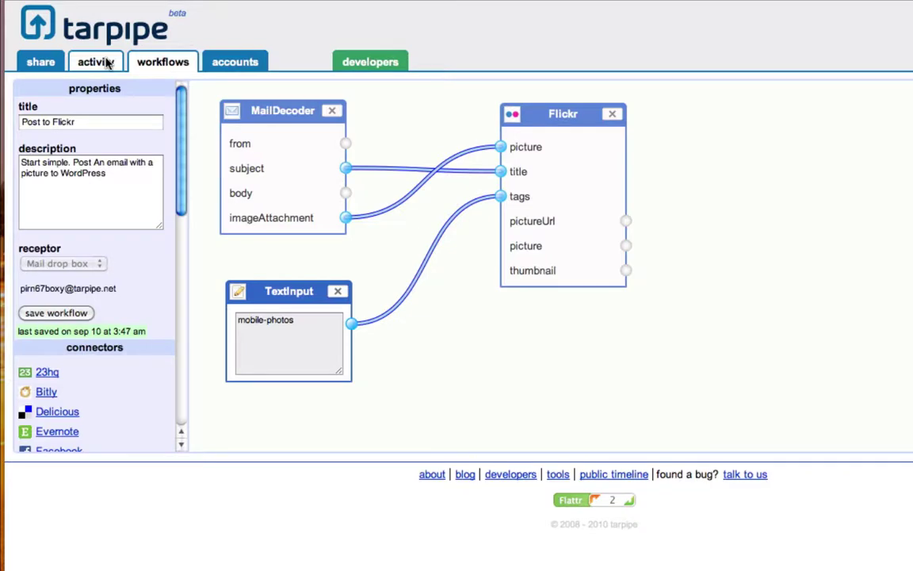
Switch to tarpipe, refresh the completed activity list and open the Flickr link of the Beautiful Wedding Cake photo.
{"action": "left_click", "coordinate": [109, 64]}
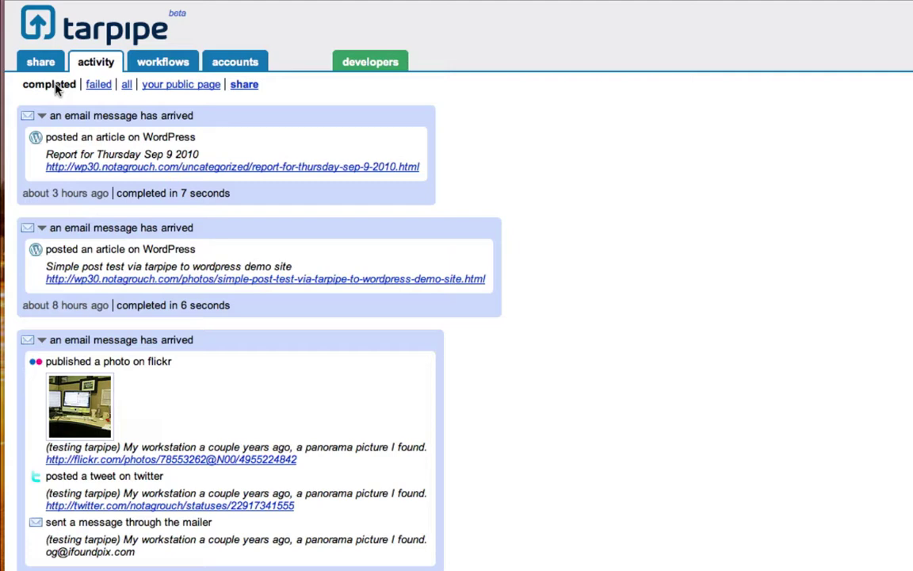
{"action": "left_click", "coordinate": [55, 87]}
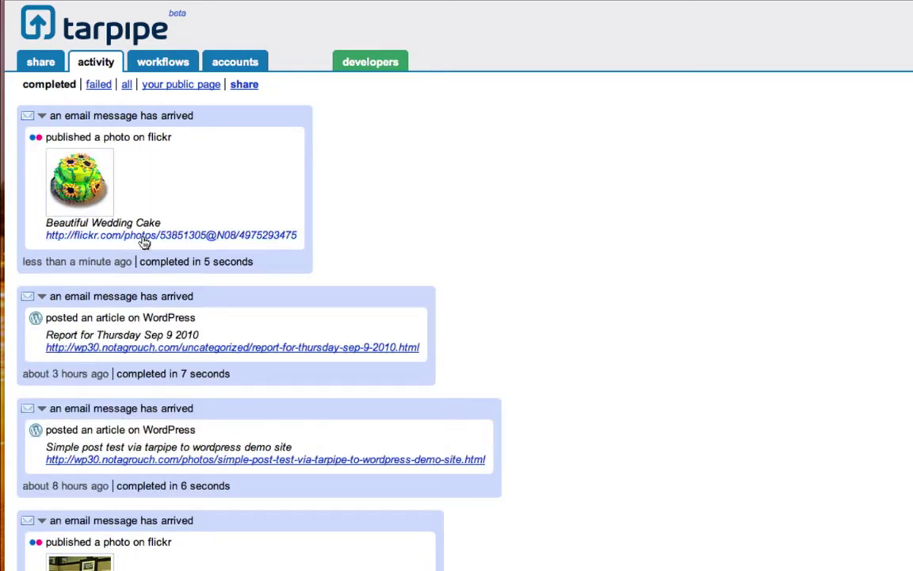
{"action": "left_click_drag", "start_coordinate": [53, 142], "coordinate": [173, 143]}
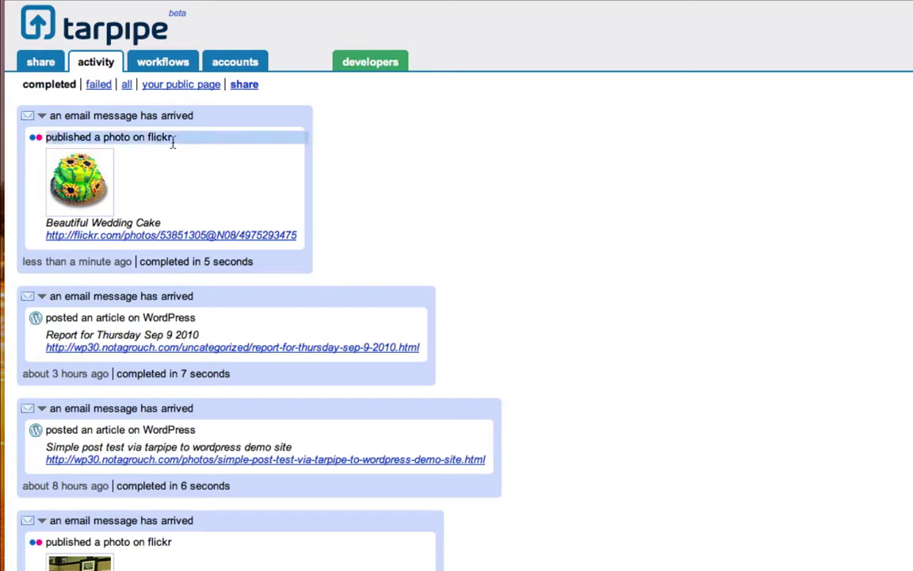
{"action": "left_click", "coordinate": [105, 140]}
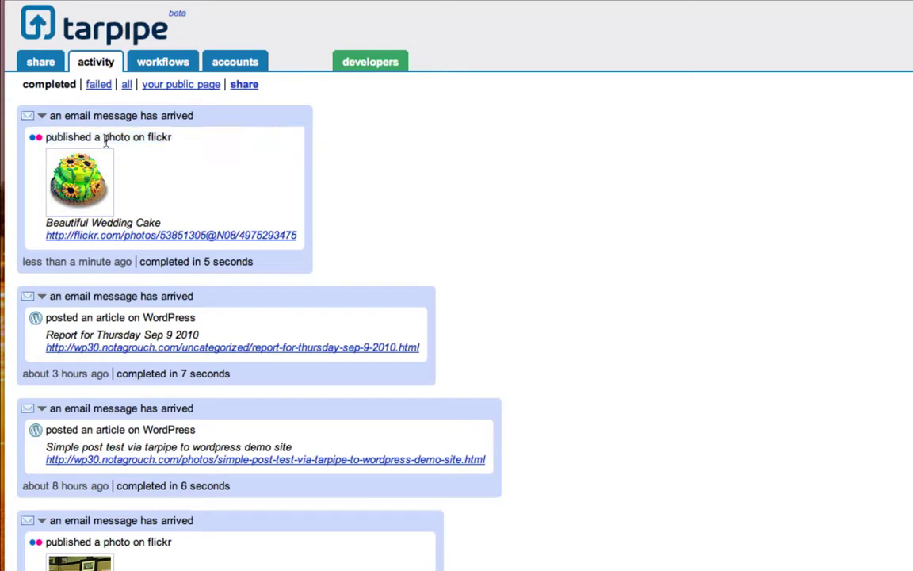
{"action": "left_click", "coordinate": [169, 237]}
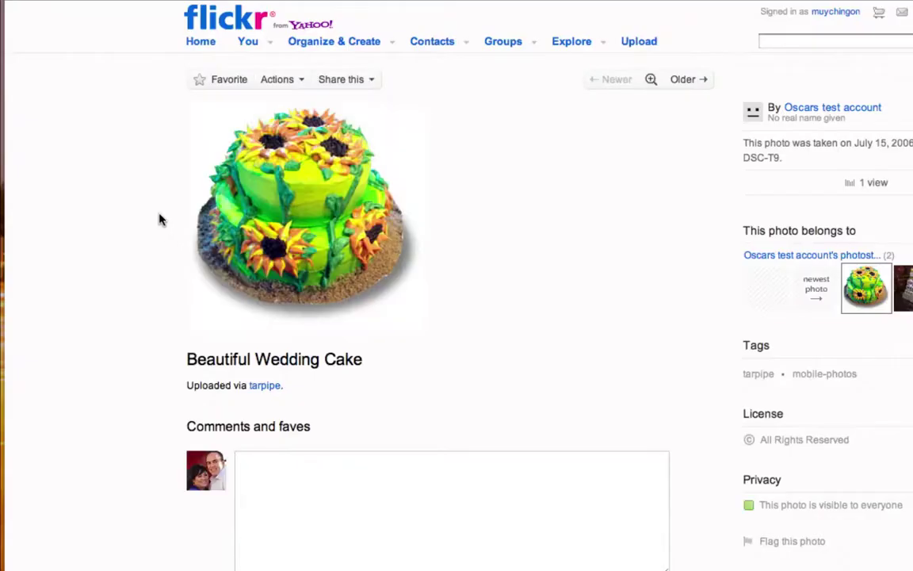
Examine the posted photo's owner and tags on its Flickr page.
{"action": "left_click_drag", "start_coordinate": [784, 107], "coordinate": [881, 108]}
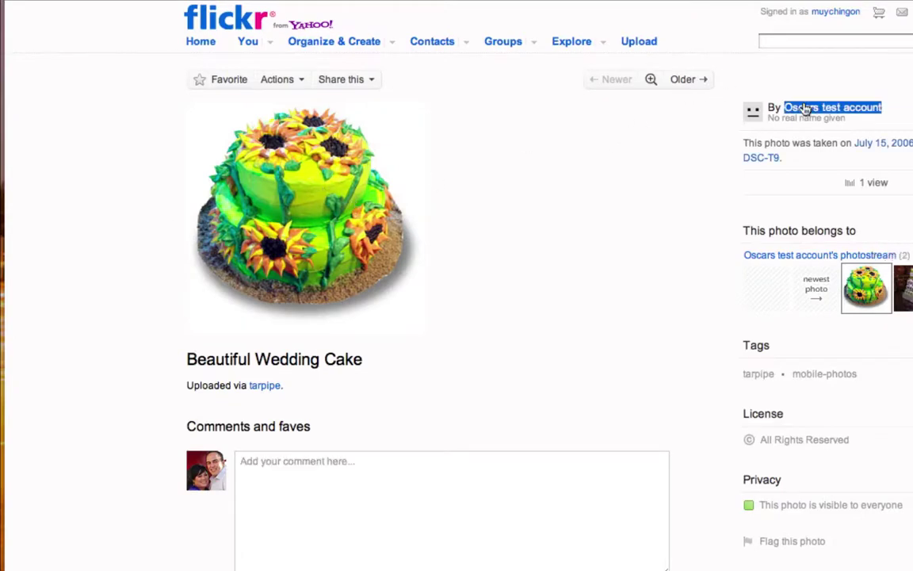
{"action": "left_click", "coordinate": [656, 156]}
{"action": "scroll", "coordinate": [656, 157], "scroll_direction": "down", "scroll_amount": 3}
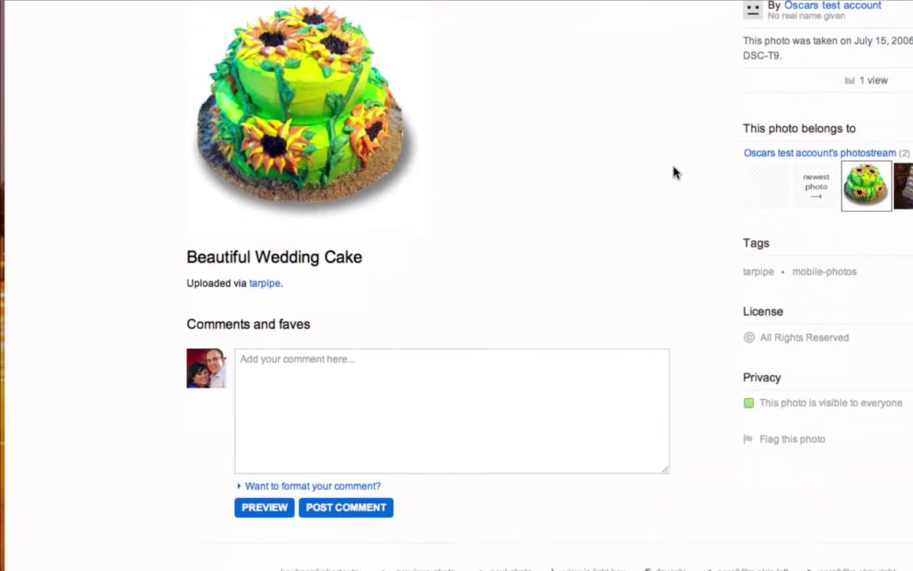
{"action": "double_click", "coordinate": [759, 272]}
{"action": "mouse_move", "coordinate": [759, 277]}
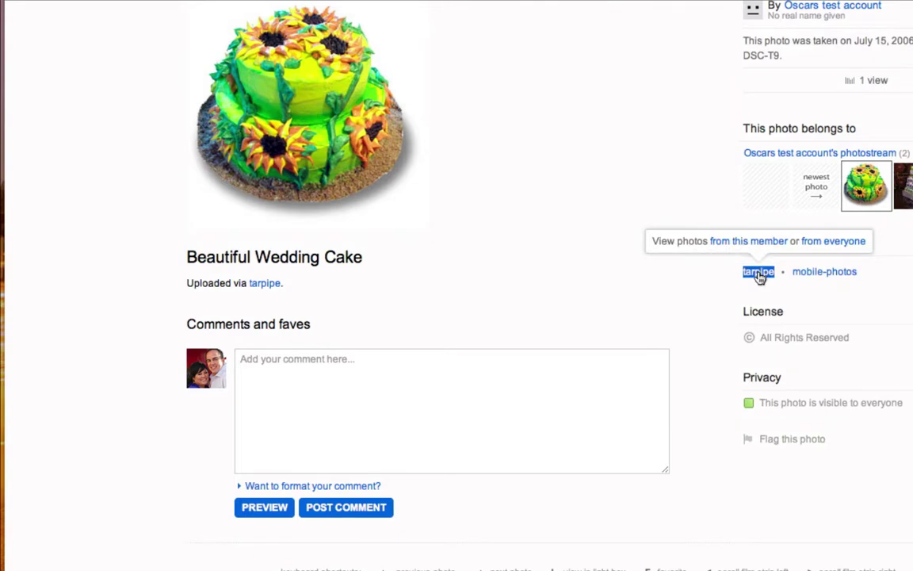
{"action": "left_click_drag", "start_coordinate": [794, 272], "coordinate": [856, 275]}
{"action": "left_click", "coordinate": [856, 276]}
{"action": "double_click", "coordinate": [816, 273]}
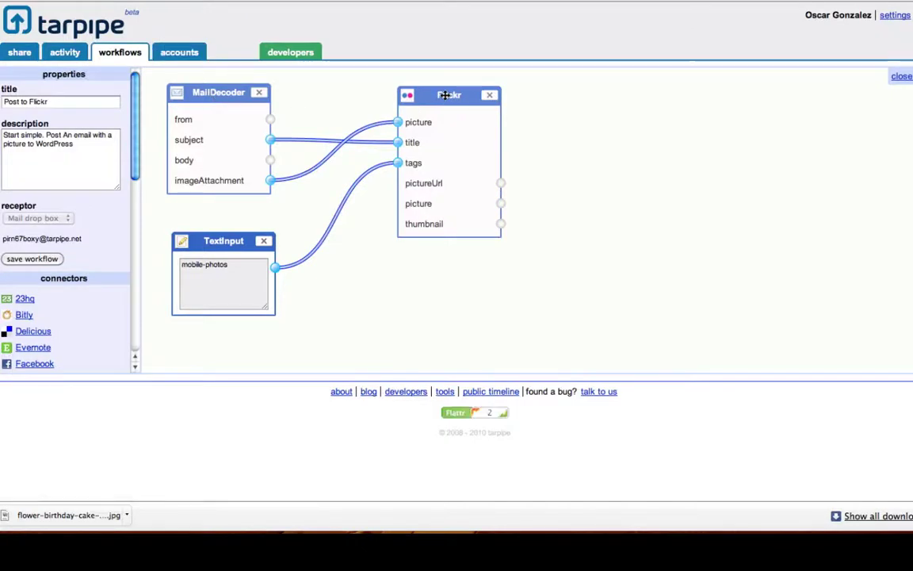
Move the workflow's Flickr block slightly right and add a TwitterUpdater connector well to the right of it.
{"action": "left_click_drag", "start_coordinate": [445, 94], "coordinate": [529, 89]}
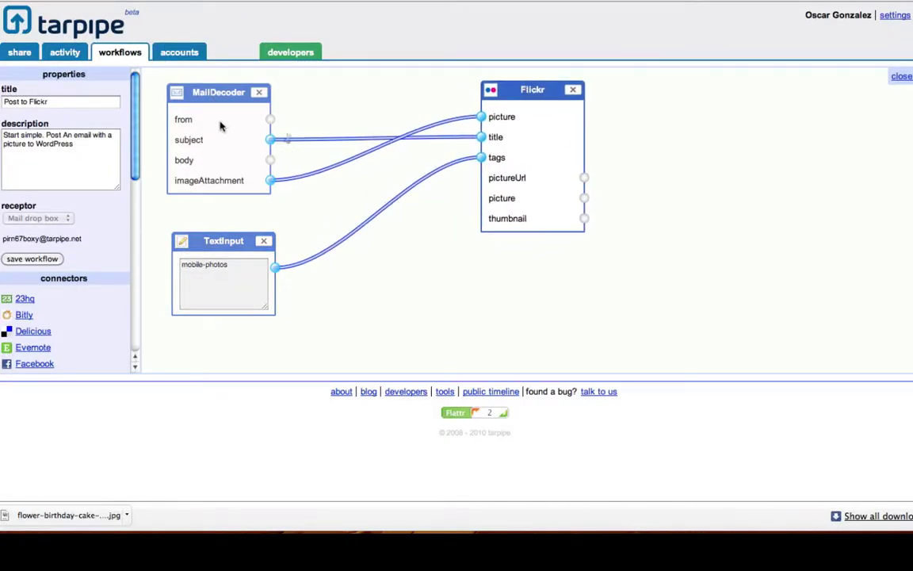
{"action": "left_click_drag", "start_coordinate": [519, 89], "coordinate": [482, 88]}
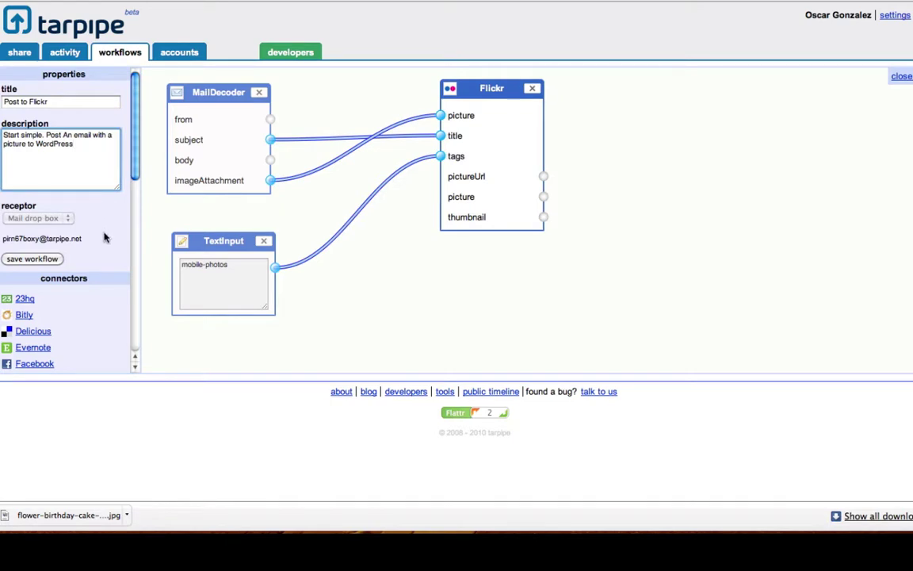
{"action": "scroll", "coordinate": [104, 237], "scroll_direction": "down", "scroll_amount": 3}
{"action": "scroll", "coordinate": [104, 237], "scroll_direction": "down", "scroll_amount": 3}
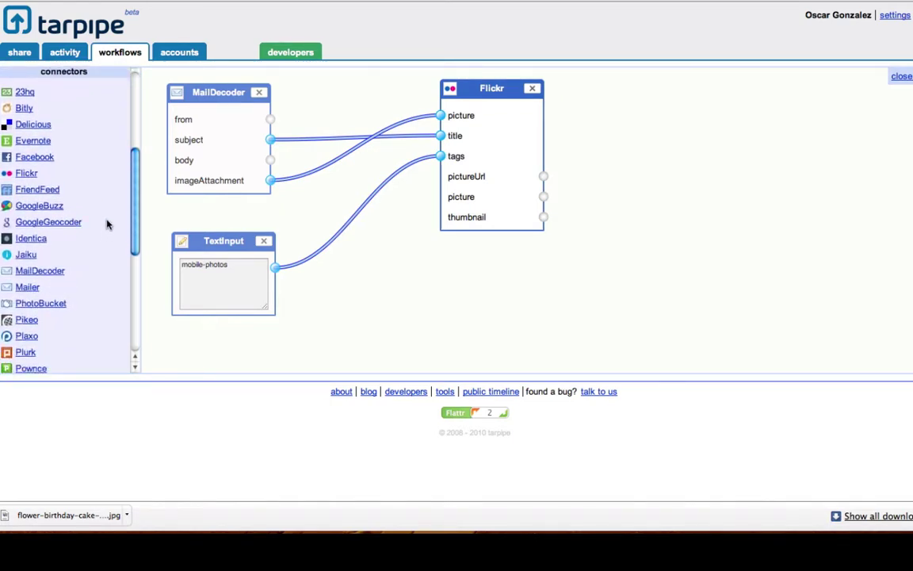
{"action": "scroll", "coordinate": [107, 224], "scroll_direction": "down", "scroll_amount": 4}
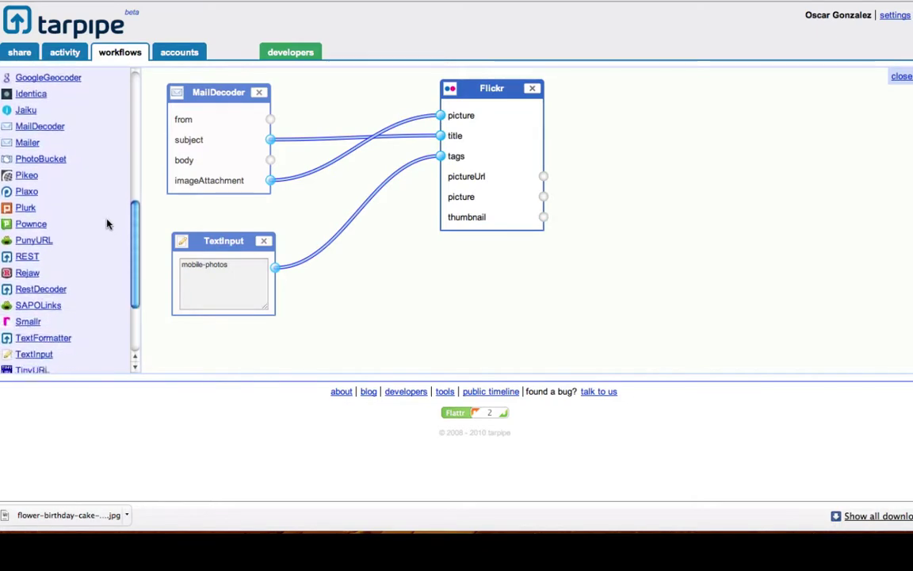
{"action": "scroll", "coordinate": [107, 223], "scroll_direction": "down", "scroll_amount": 3}
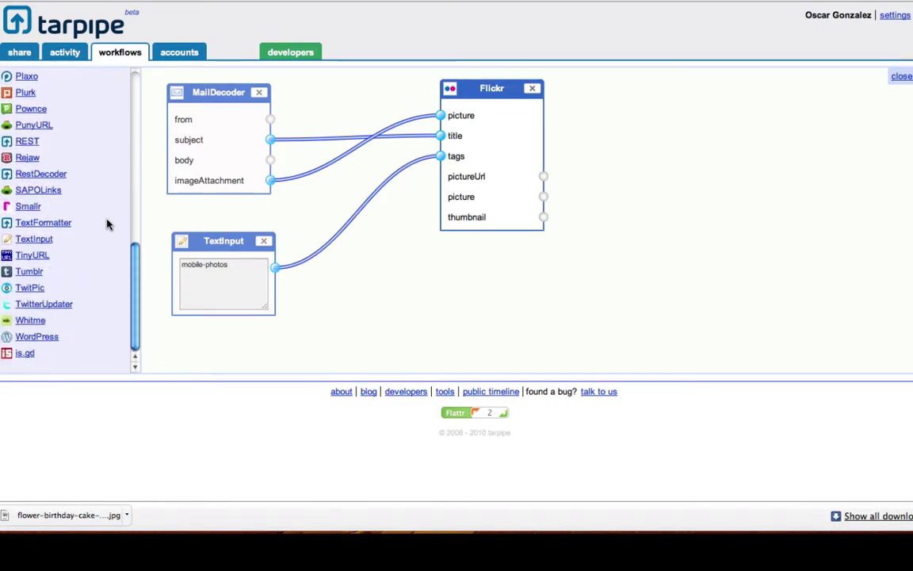
{"action": "left_click", "coordinate": [60, 310]}
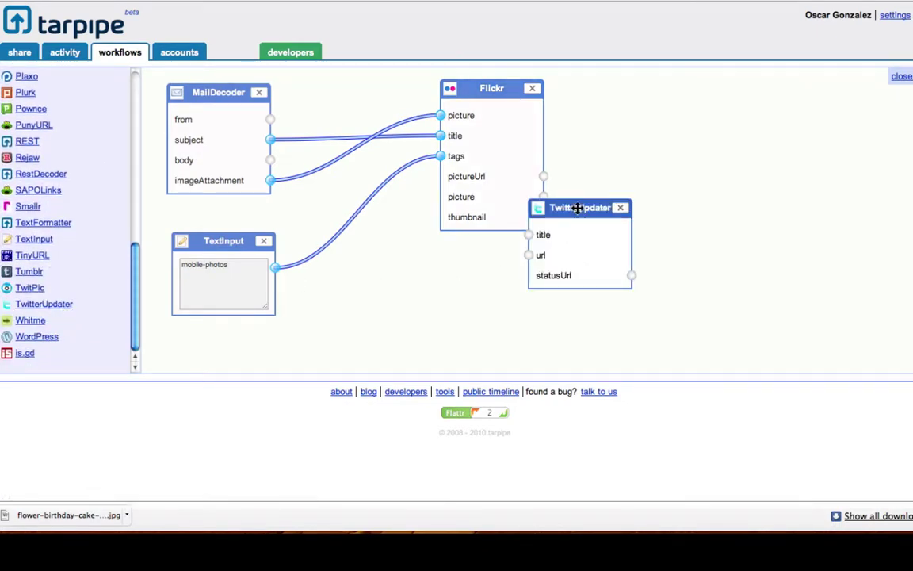
{"action": "left_click_drag", "start_coordinate": [578, 206], "coordinate": [847, 106]}
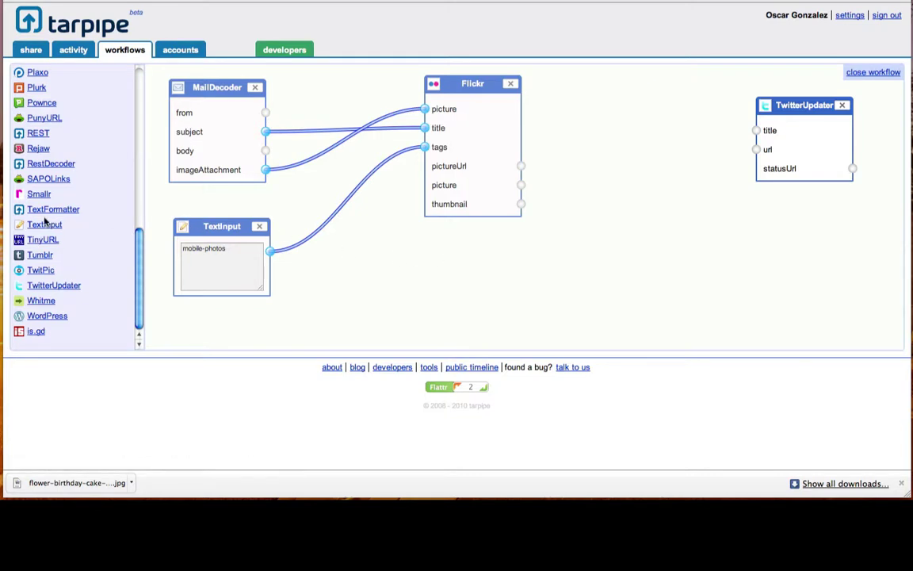
Add a TextInput connector below and to the right of Flickr containing "Hey guys, check this out. I just posted a new picture.".
{"action": "left_click", "coordinate": [46, 224]}
{"action": "left_click_drag", "start_coordinate": [379, 157], "coordinate": [592, 256]}
{"action": "left_click", "coordinate": [584, 282]}
{"action": "type", "text": "Hey guys, check this out. I just post"}
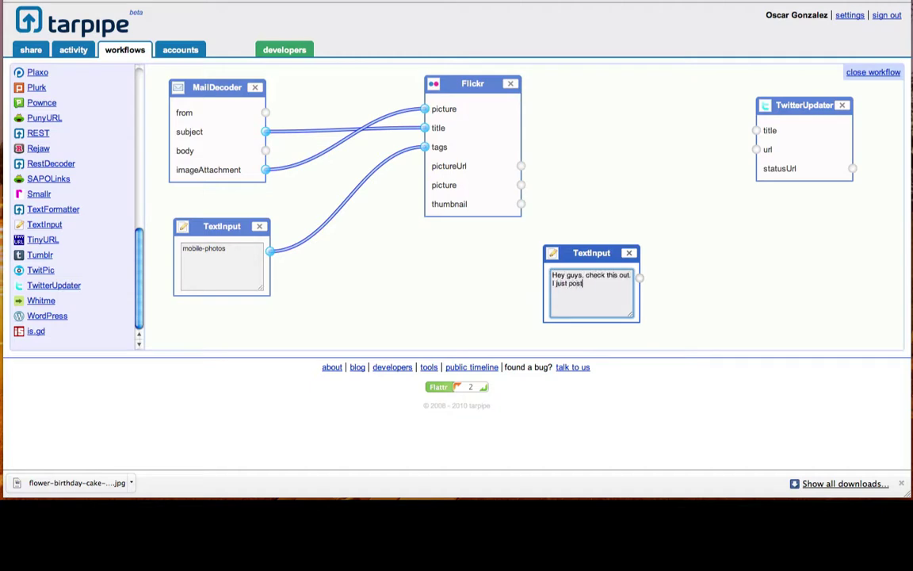
{"action": "type", "text": "ed a new picture."}
Connect the message TextInput's output to TwitterUpdater's title input and Flickr's pictureUrl output to its url input.
{"action": "left_click_drag", "start_coordinate": [579, 257], "coordinate": [544, 253]}
{"action": "left_click_drag", "start_coordinate": [600, 277], "coordinate": [749, 129]}
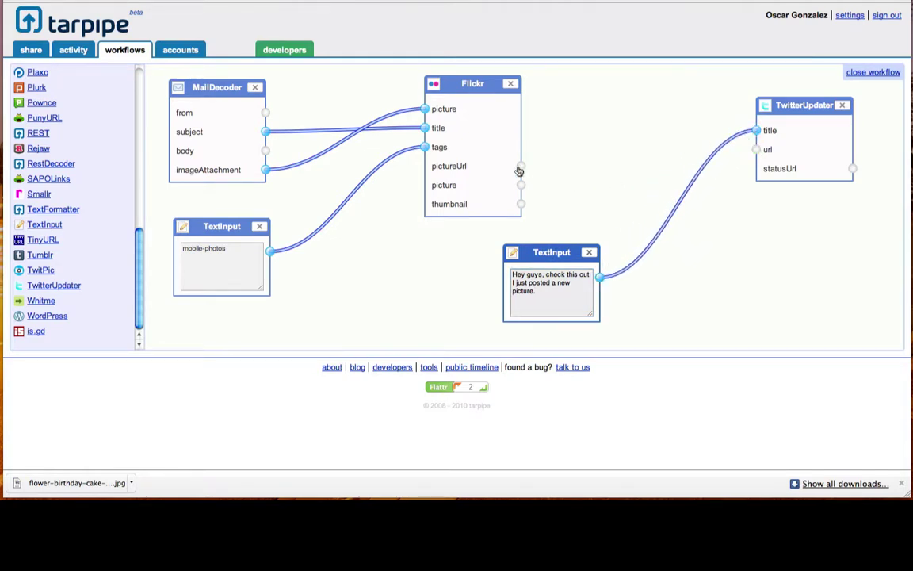
{"action": "left_click_drag", "start_coordinate": [521, 167], "coordinate": [756, 150]}
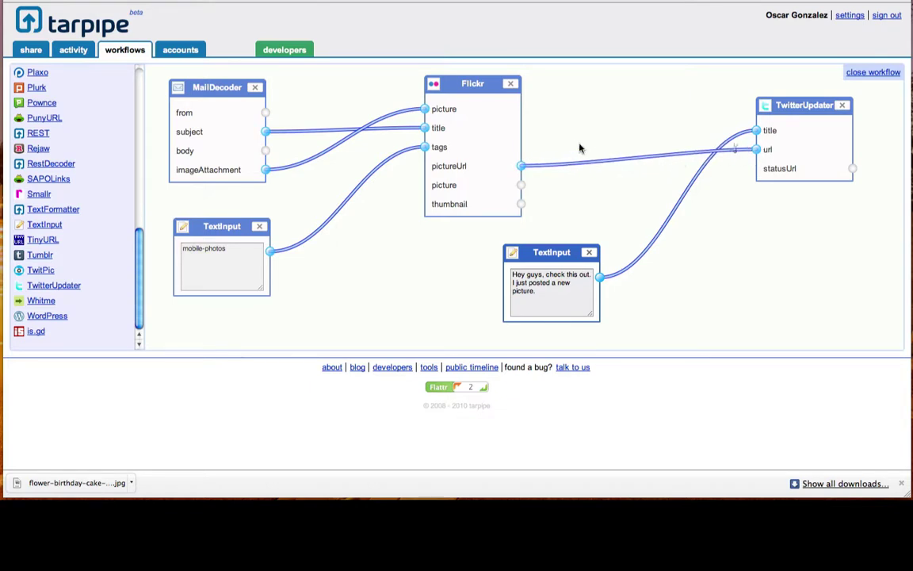
Shift the Flickr block slightly up and TwitterUpdater slightly left and down to level their link, and save the workflow.
{"action": "left_click_drag", "start_coordinate": [497, 88], "coordinate": [501, 81]}
{"action": "left_click_drag", "start_coordinate": [814, 108], "coordinate": [791, 115]}
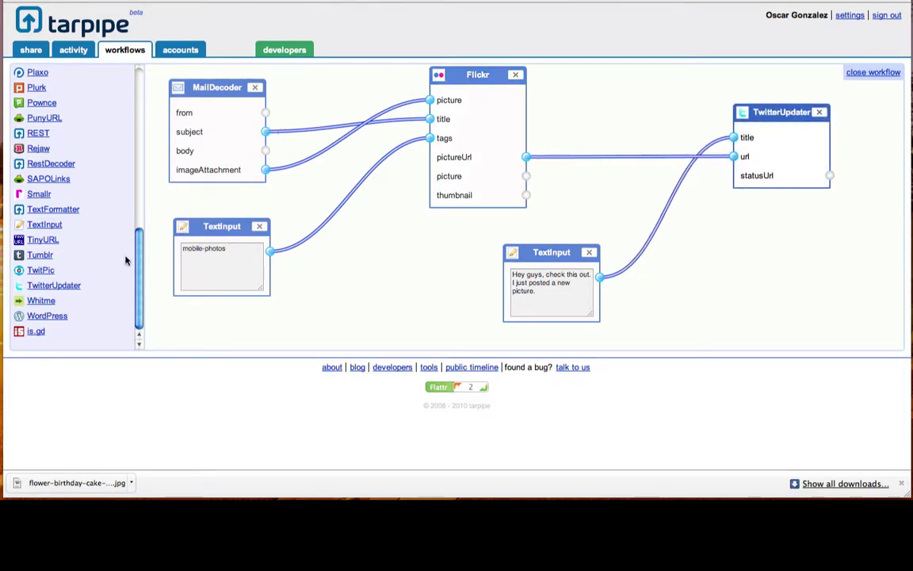
{"action": "scroll", "coordinate": [119, 238], "scroll_direction": "up", "scroll_amount": 15}
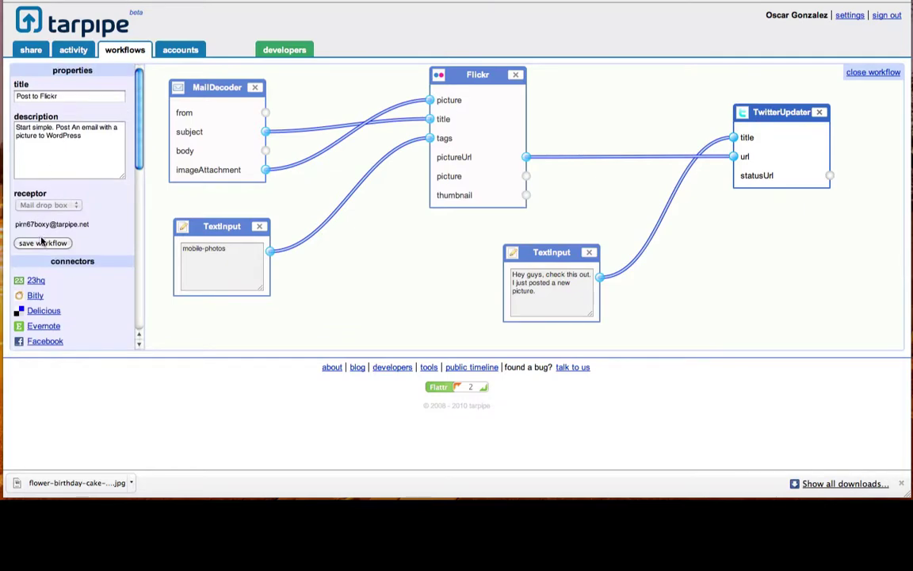
{"action": "left_click", "coordinate": [43, 243]}
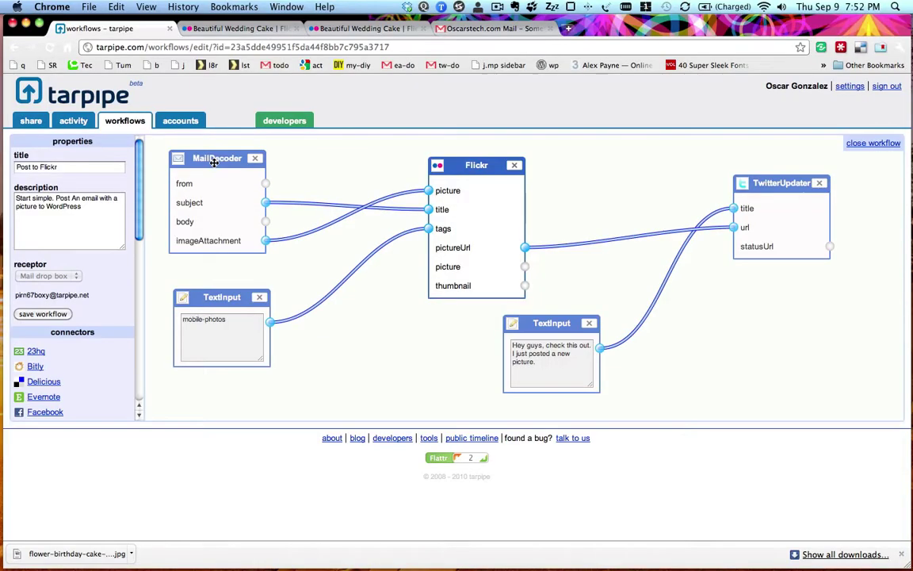
Compact the workflow layout by moving MailDecoder slightly up and left, the mobile-photos TextInput directly beneath it, and Flickr closer beside them.
{"action": "left_click_drag", "start_coordinate": [209, 91], "coordinate": [201, 84]}
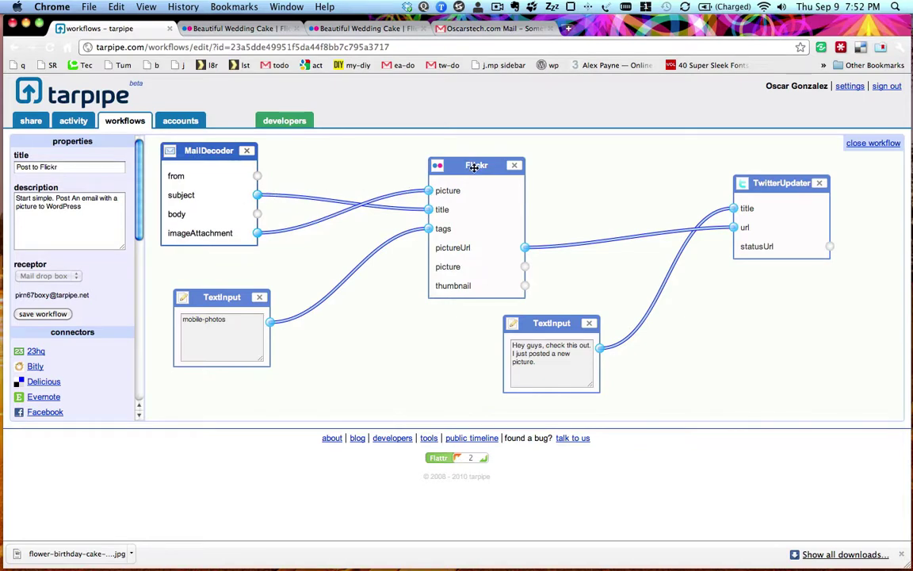
{"action": "left_click_drag", "start_coordinate": [232, 297], "coordinate": [343, 262]}
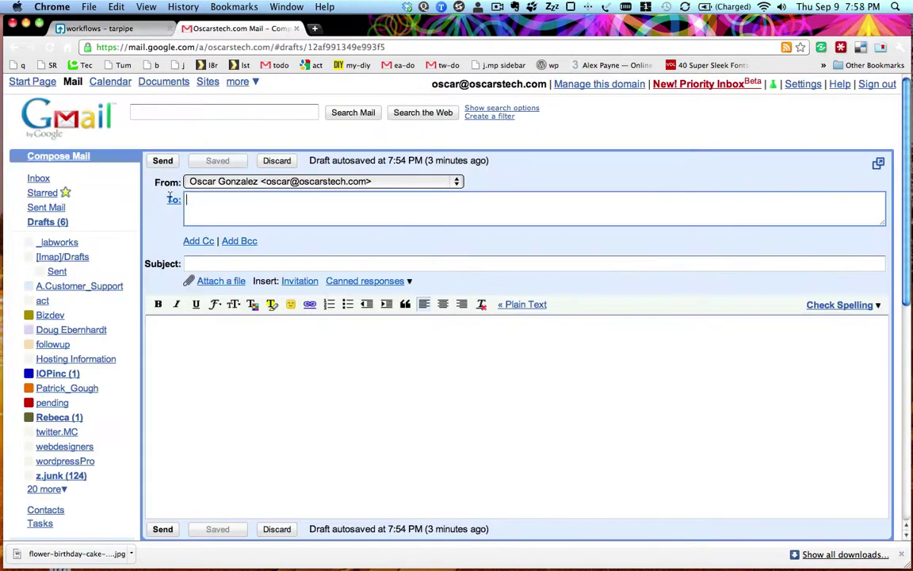
Address the new Gmail message to the workflow's mail drop box address and give it the subject "Water Fountain".
{"action": "key", "text": "super+v"}
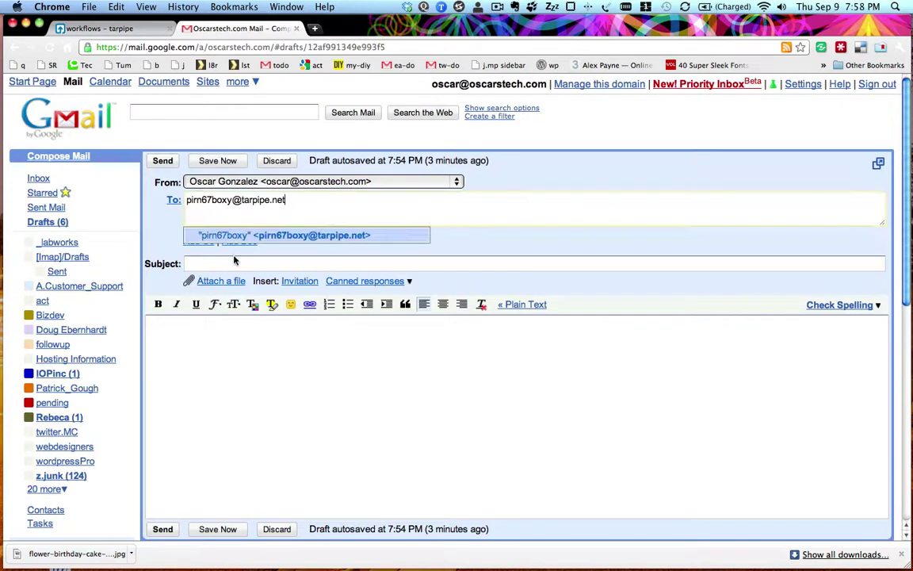
{"action": "left_click", "coordinate": [233, 264]}
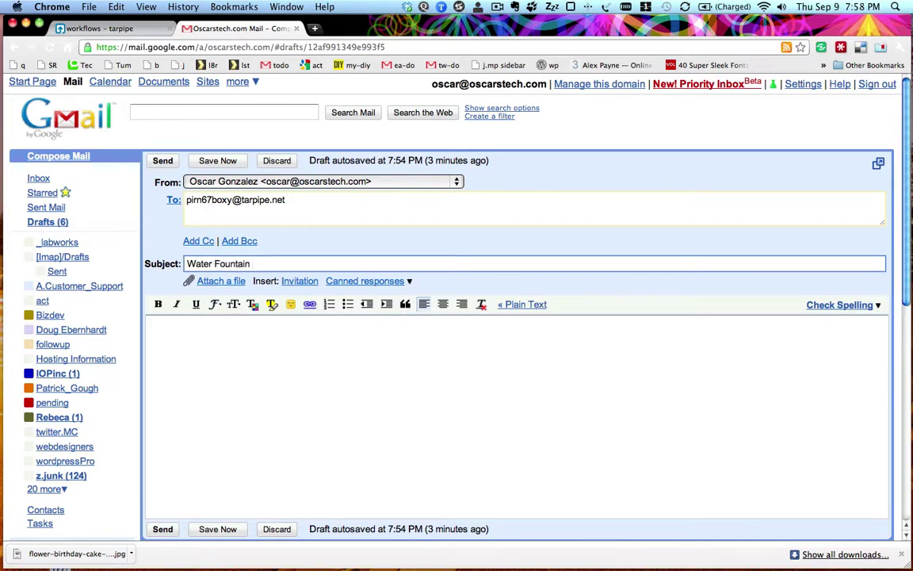
{"action": "left_click", "coordinate": [154, 328]}
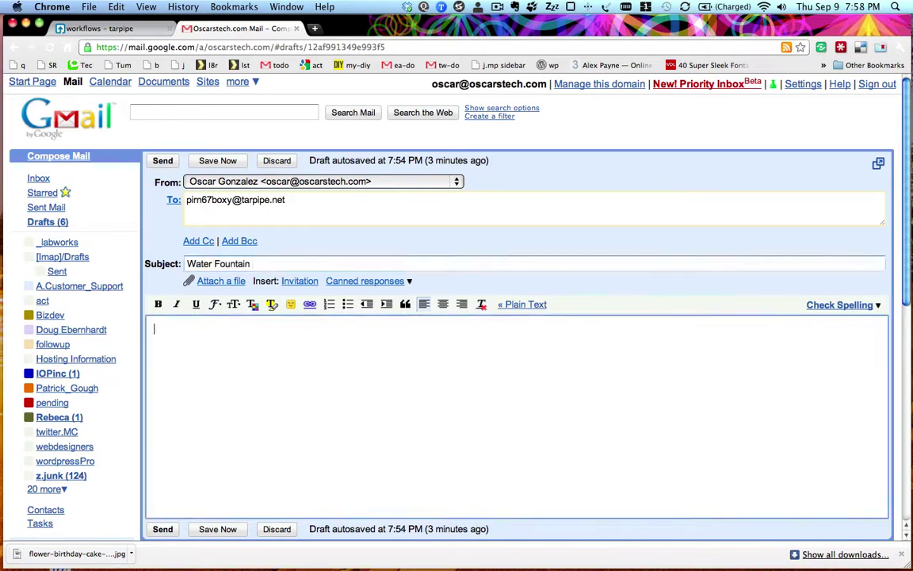
Attach tarpipe_04.jpg from the tarpipedemo folder to the email and send it.
{"action": "left_click", "coordinate": [233, 281]}
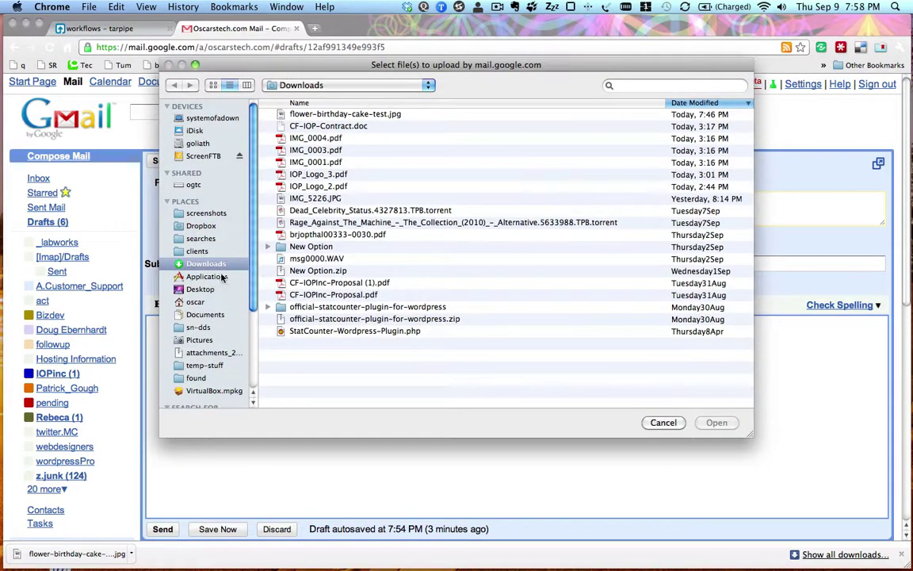
{"action": "key", "text": "cmd+shift+o"}
{"action": "left_click", "coordinate": [208, 226]}
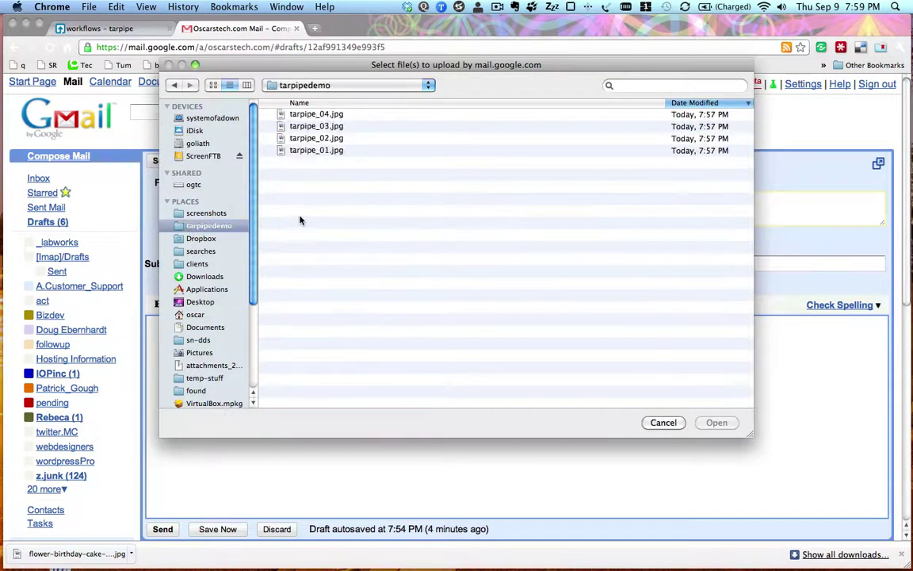
{"action": "left_click", "coordinate": [213, 86]}
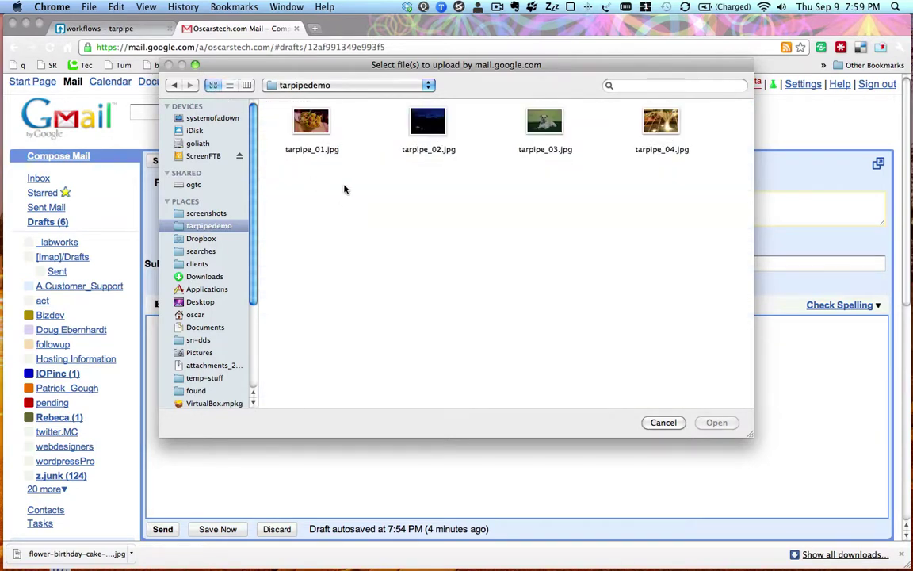
{"action": "left_click", "coordinate": [661, 123]}
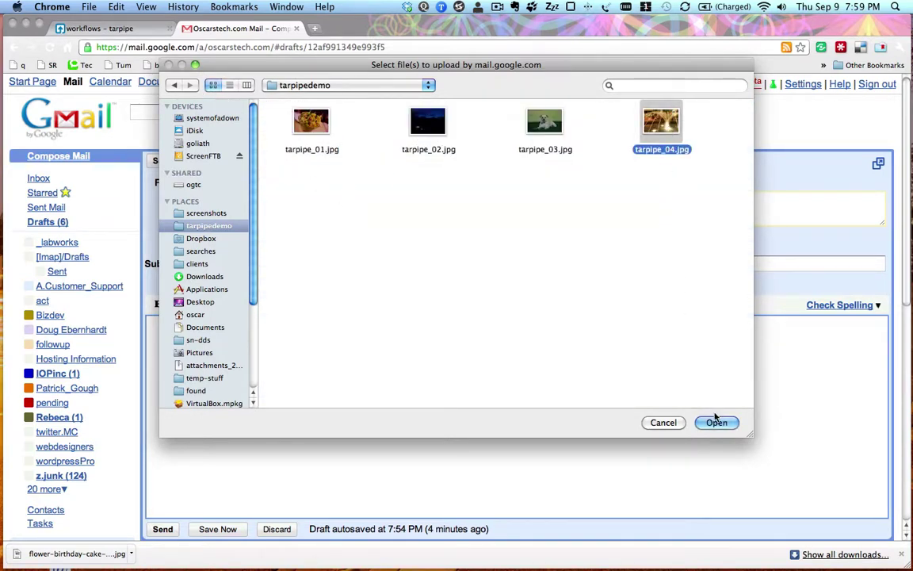
{"action": "left_click", "coordinate": [638, 163]}
{"action": "left_click", "coordinate": [658, 143]}
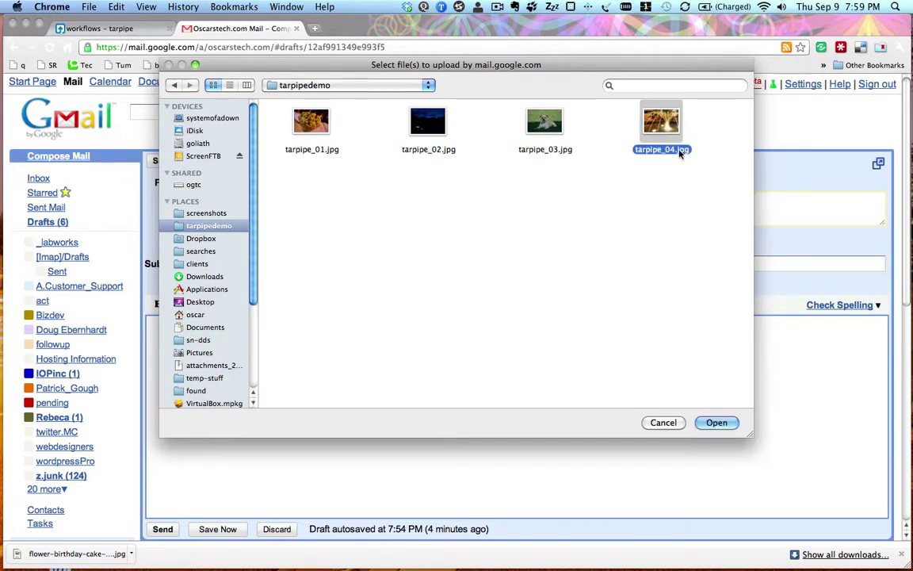
{"action": "left_click", "coordinate": [718, 423]}
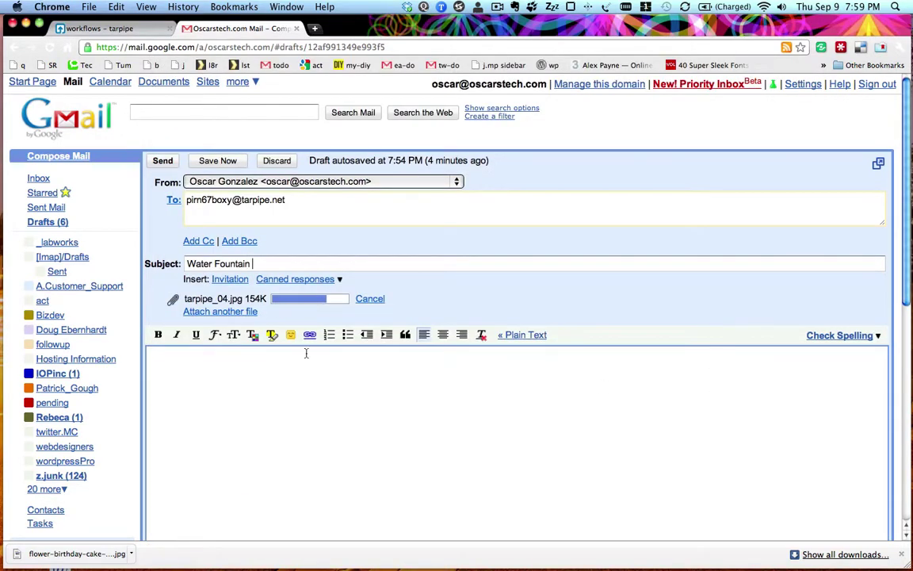
{"action": "left_click", "coordinate": [166, 163]}
{"action": "left_click", "coordinate": [535, 207]}
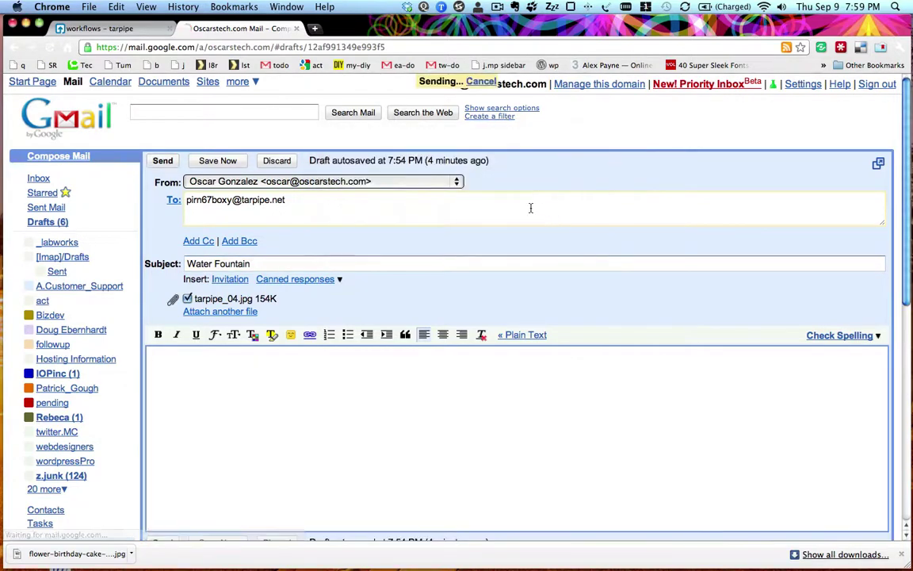
Switch back to tarpipe, open and refresh its activity page in a new tab, and follow the new tweet's link to the Flickr picture.
{"action": "left_click", "coordinate": [103, 29]}
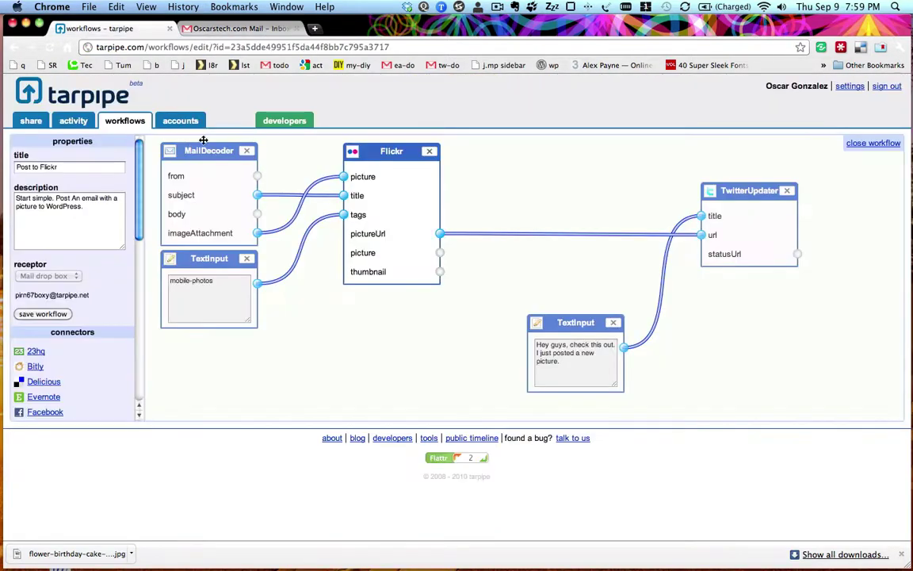
{"action": "left_click", "coordinate": [72, 121], "text": "super"}
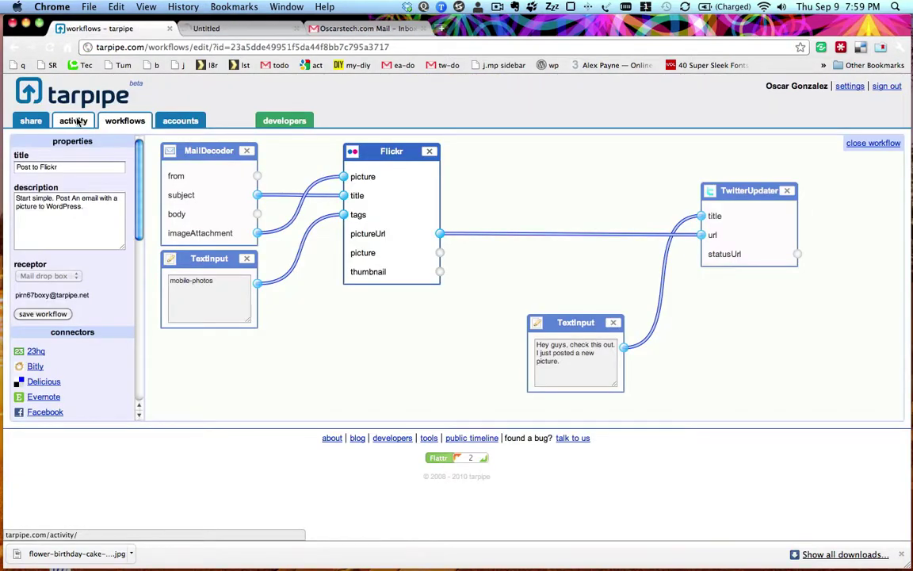
{"action": "left_click", "coordinate": [196, 27]}
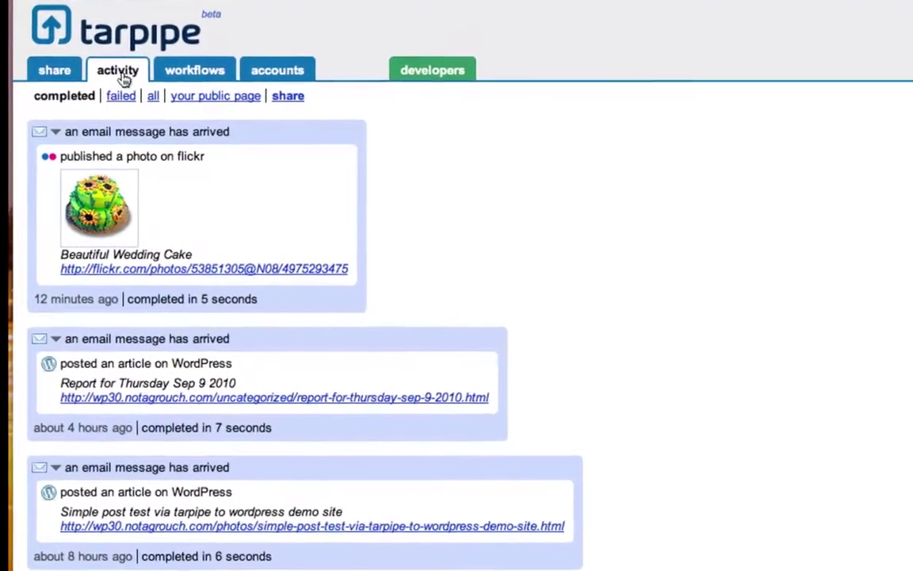
{"action": "left_click", "coordinate": [120, 73]}
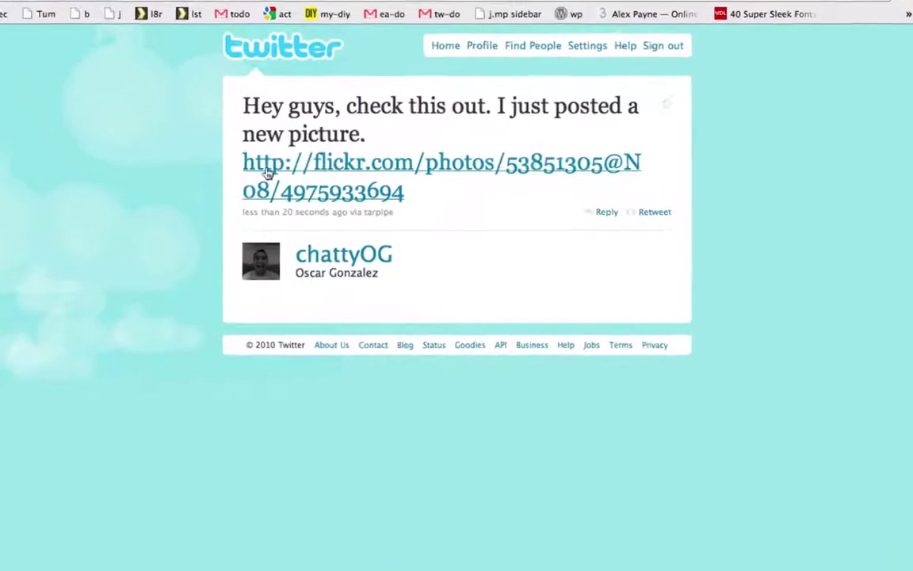
{"action": "left_click", "coordinate": [367, 168]}
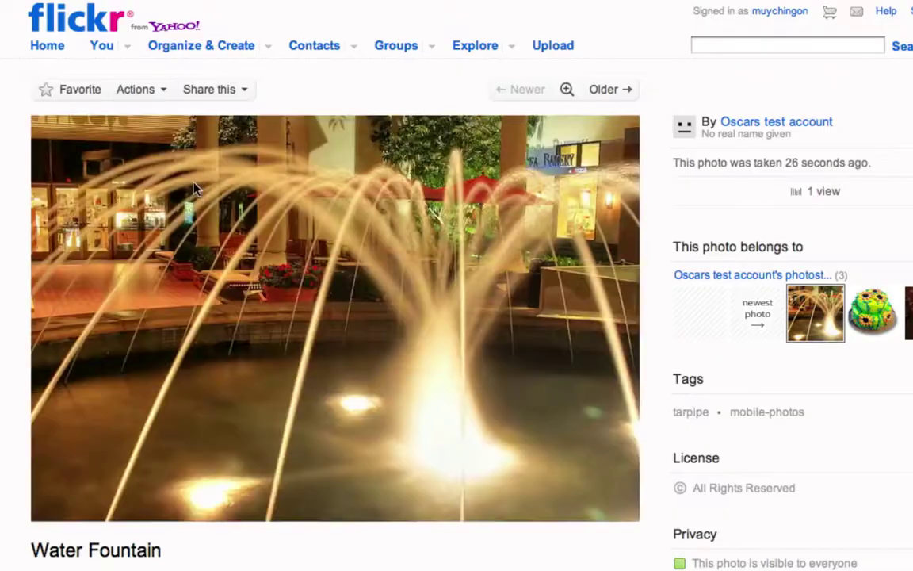